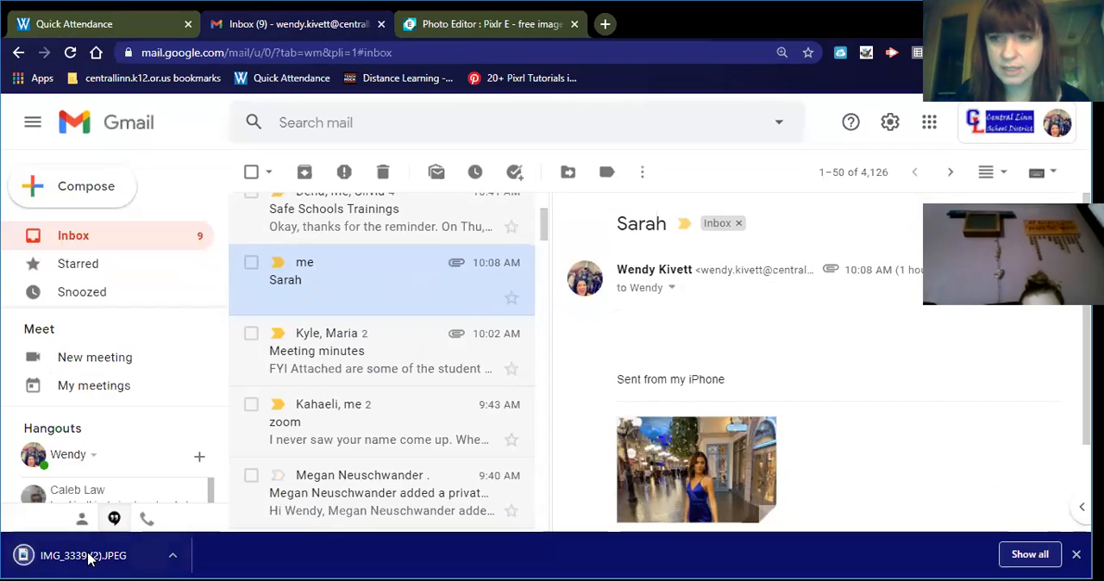
- Open the downloaded photo IMG_3339 (2).JPEG from the e-mail, save it, and switch to the Pixlr E photo editor
{"action": "left_click", "coordinate": [88, 558]}
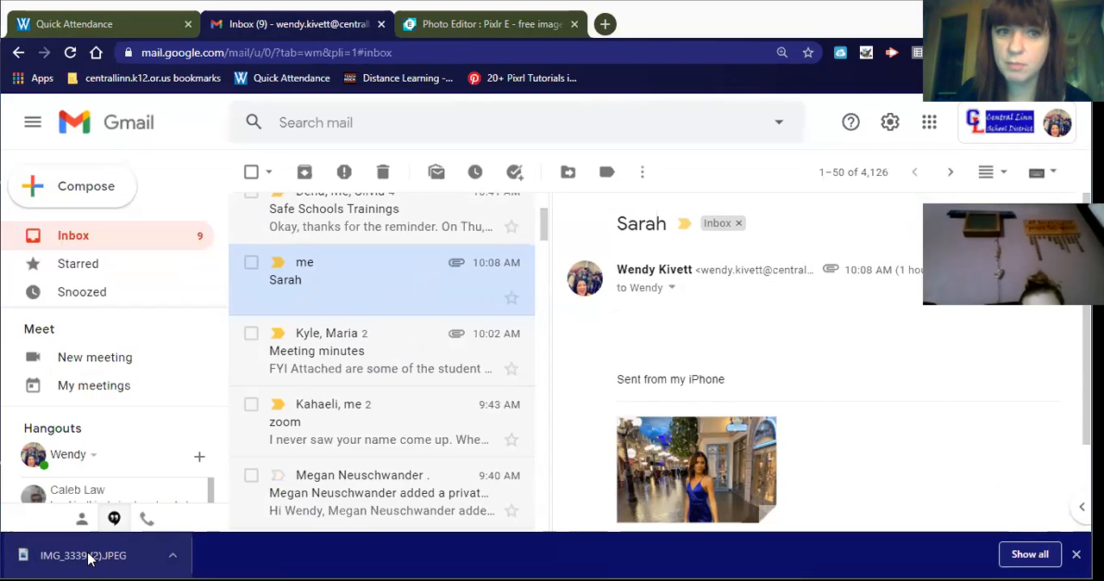
{"action": "key", "text": "ctrl+s"}
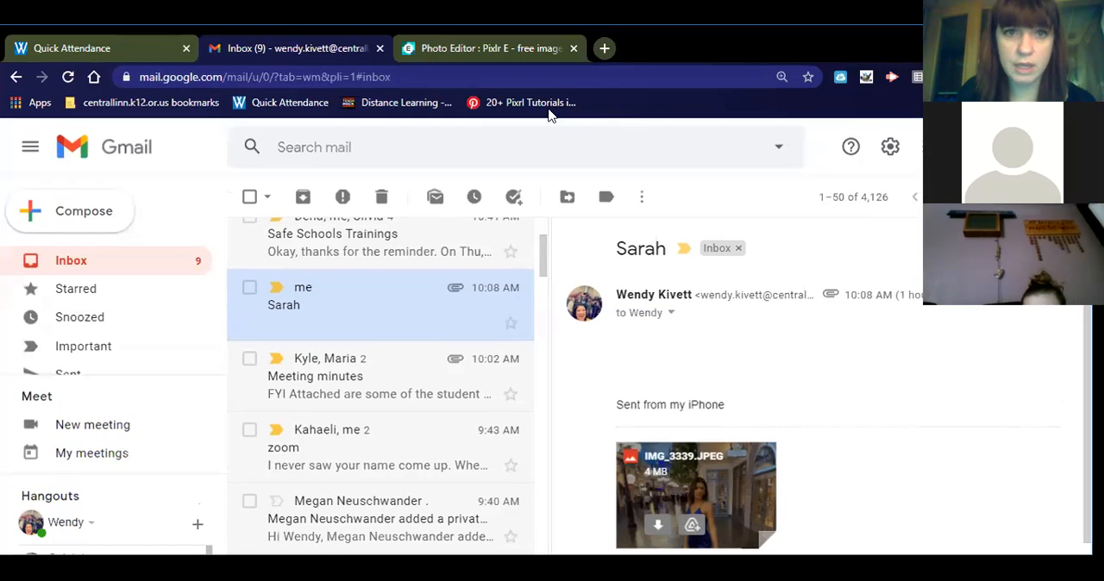
{"action": "left_click", "coordinate": [542, 53]}
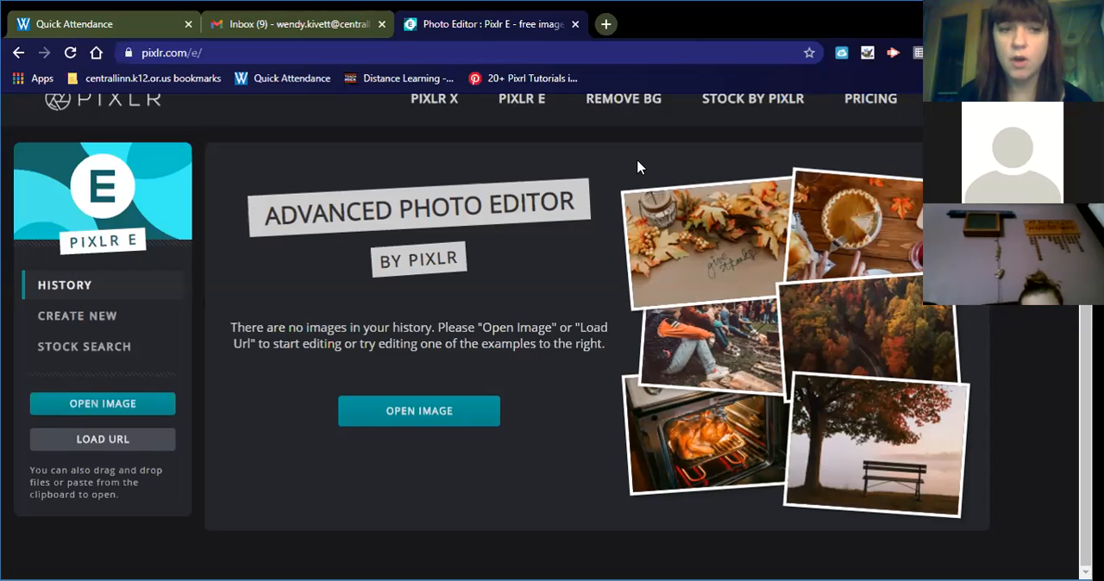
- Open sarah.JPEG from the photography folder on the desktop, pre-resized to Full HD at 1920 x 1440
{"action": "left_click", "coordinate": [144, 396]}
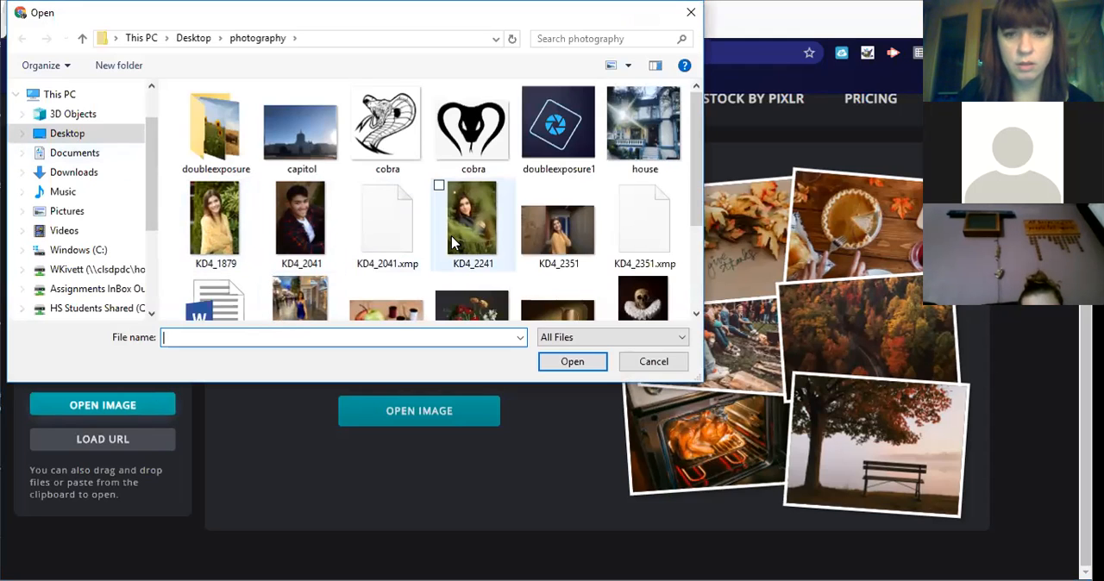
{"action": "left_click", "coordinate": [671, 365]}
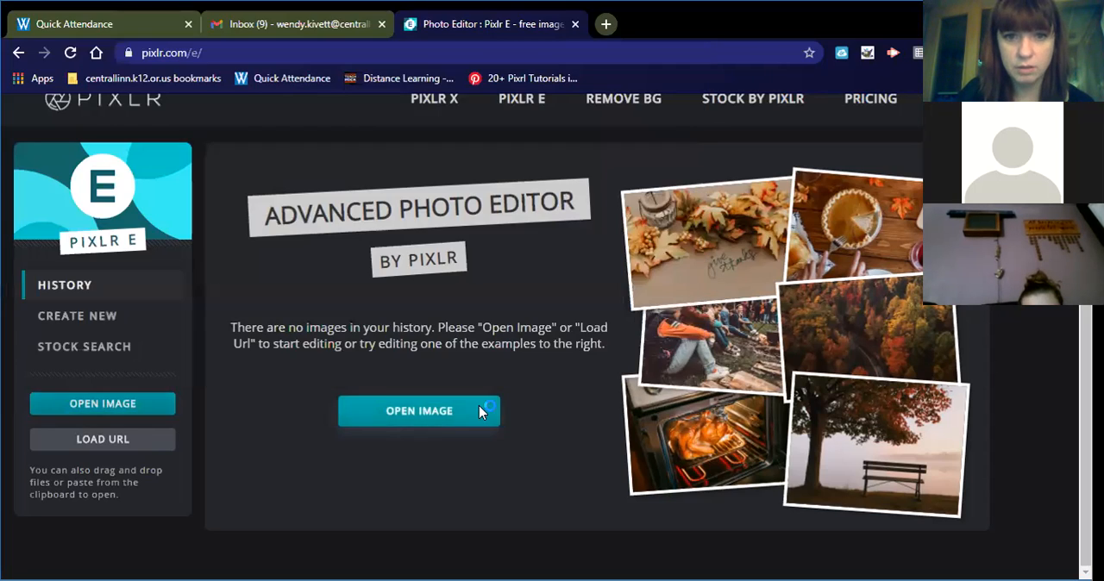
{"action": "left_click", "coordinate": [479, 406]}
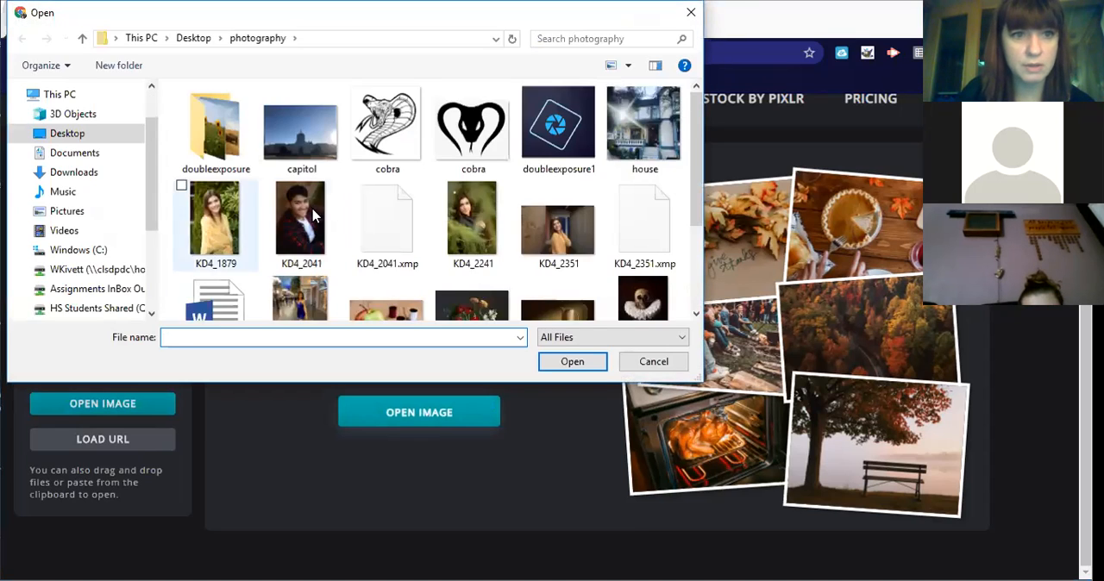
{"action": "scroll", "coordinate": [285, 224], "scroll_direction": "down", "scroll_amount": 3}
{"action": "scroll", "coordinate": [310, 255], "scroll_direction": "up", "scroll_amount": 2}
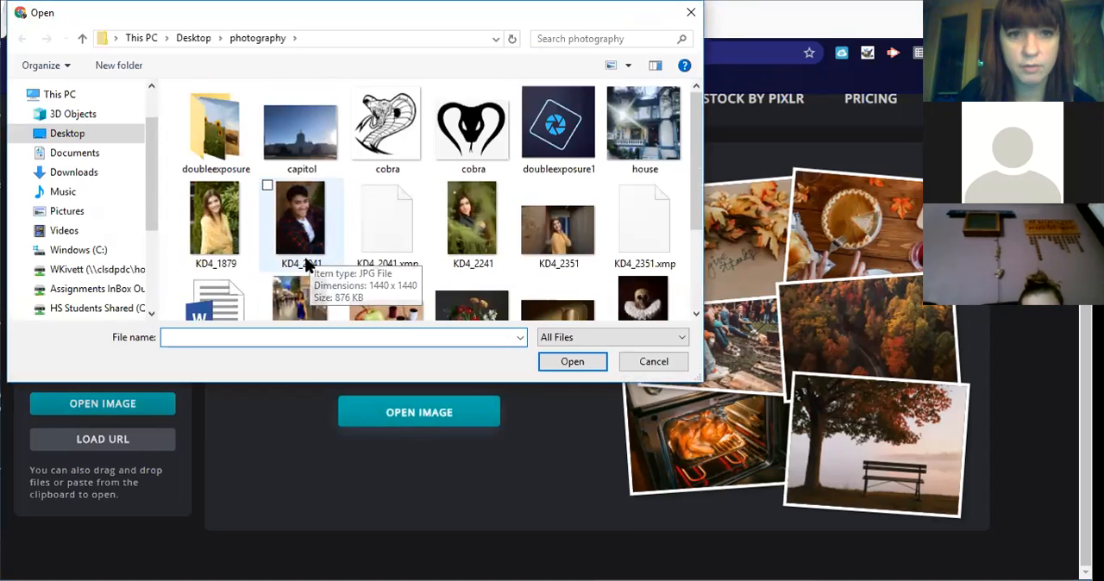
{"action": "scroll", "coordinate": [306, 266], "scroll_direction": "down", "scroll_amount": 2}
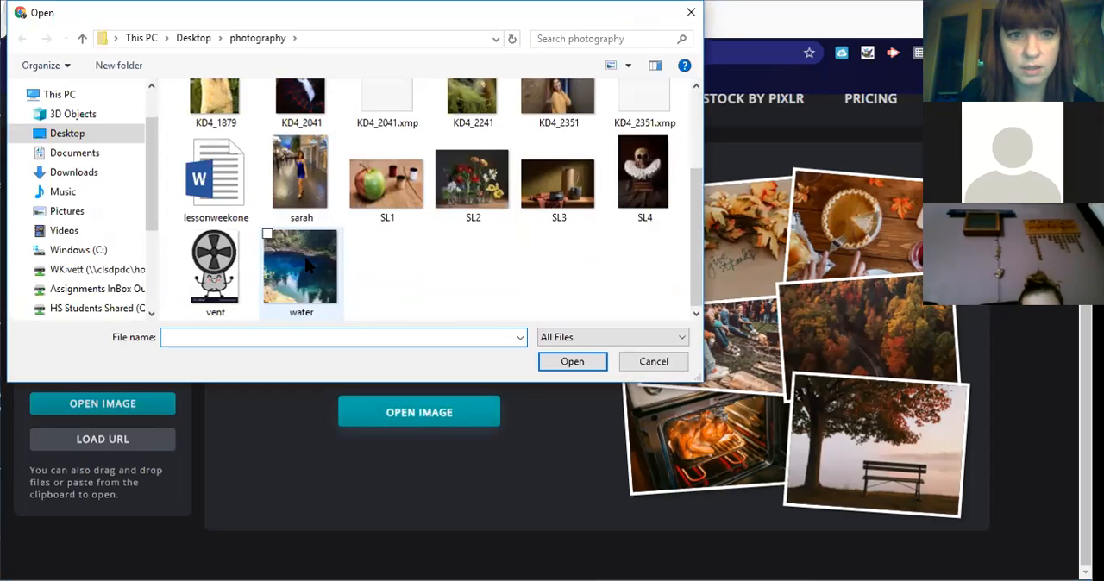
{"action": "left_click", "coordinate": [300, 181]}
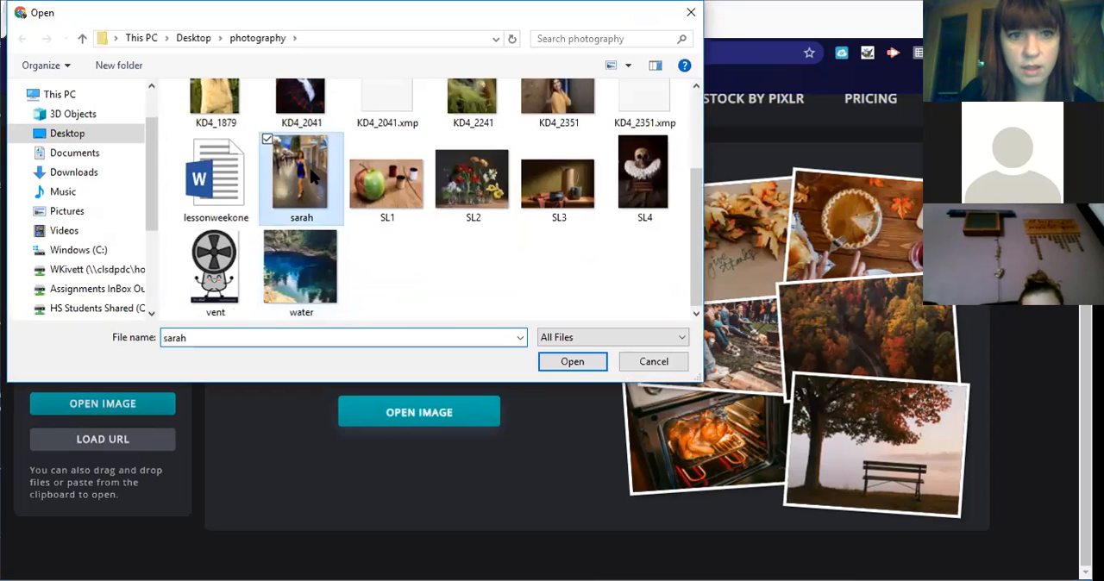
{"action": "left_click", "coordinate": [583, 364]}
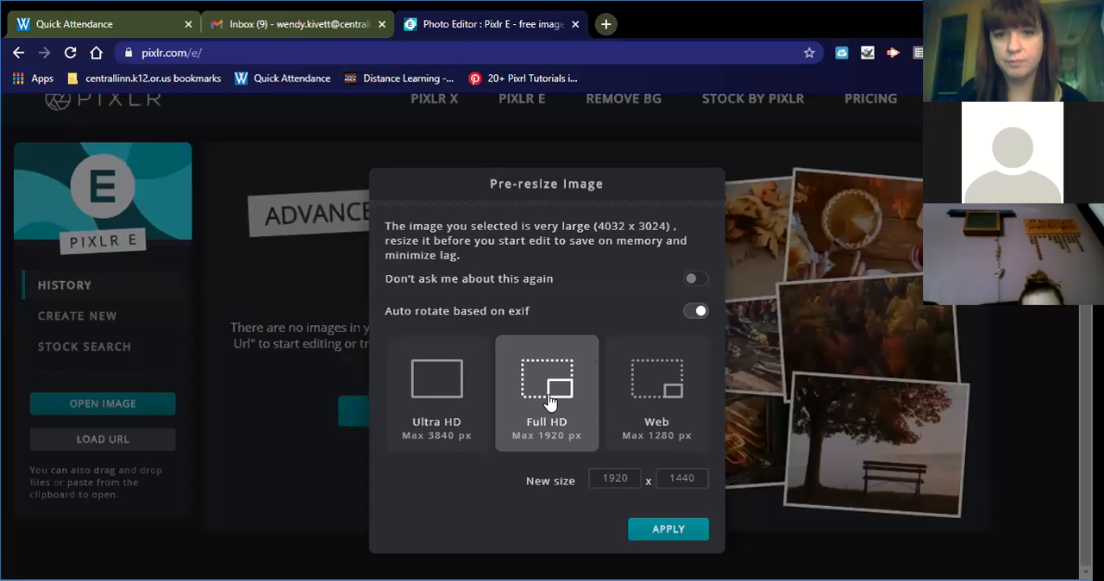
{"action": "left_click", "coordinate": [694, 531]}
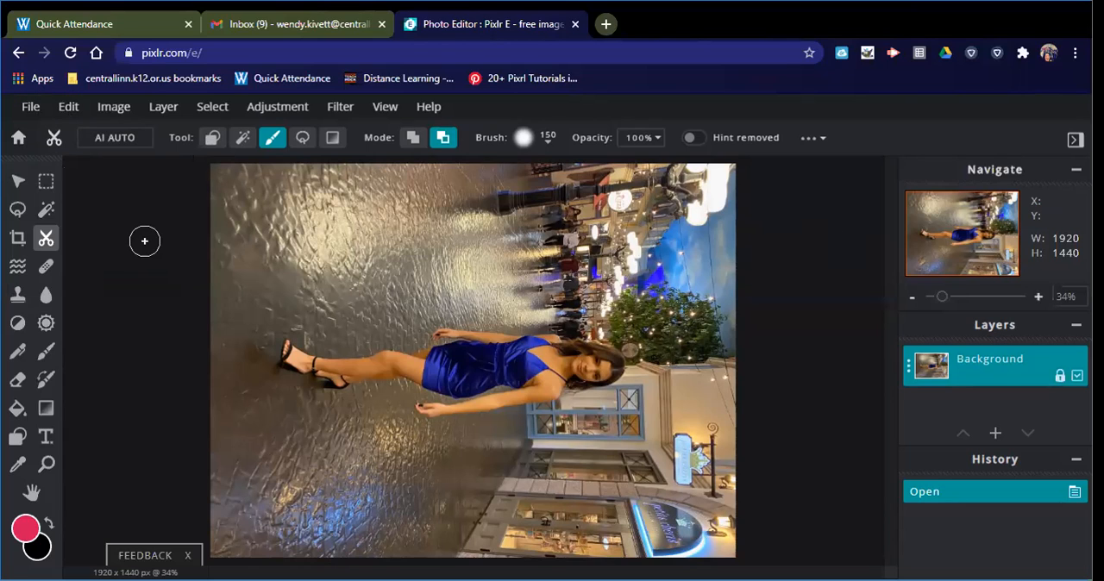
- Search the stock image library for "frozen snow bubble"
{"action": "left_click", "coordinate": [29, 115]}
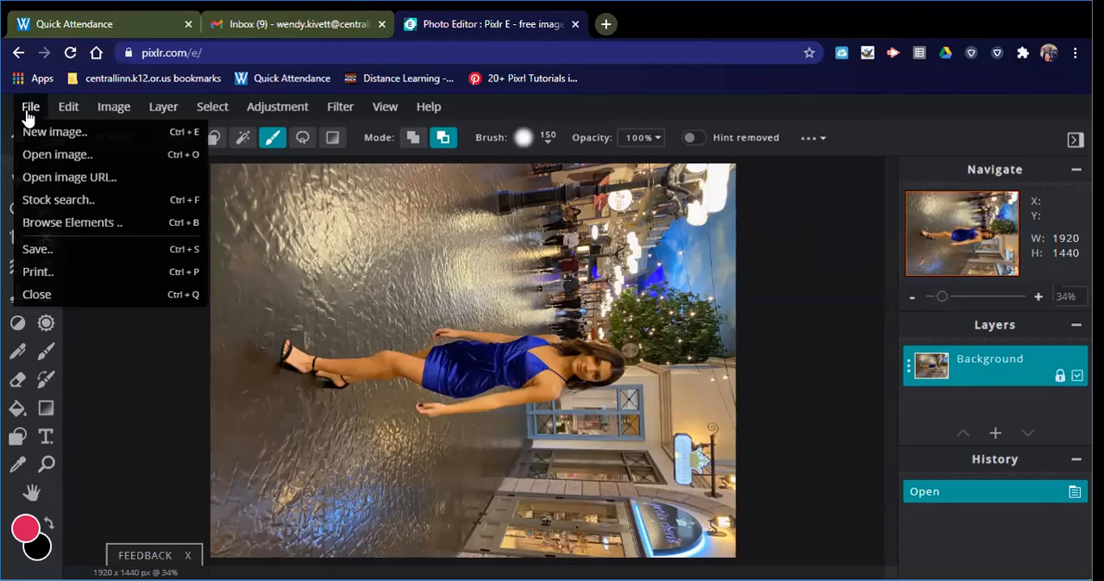
{"action": "left_click", "coordinate": [35, 199]}
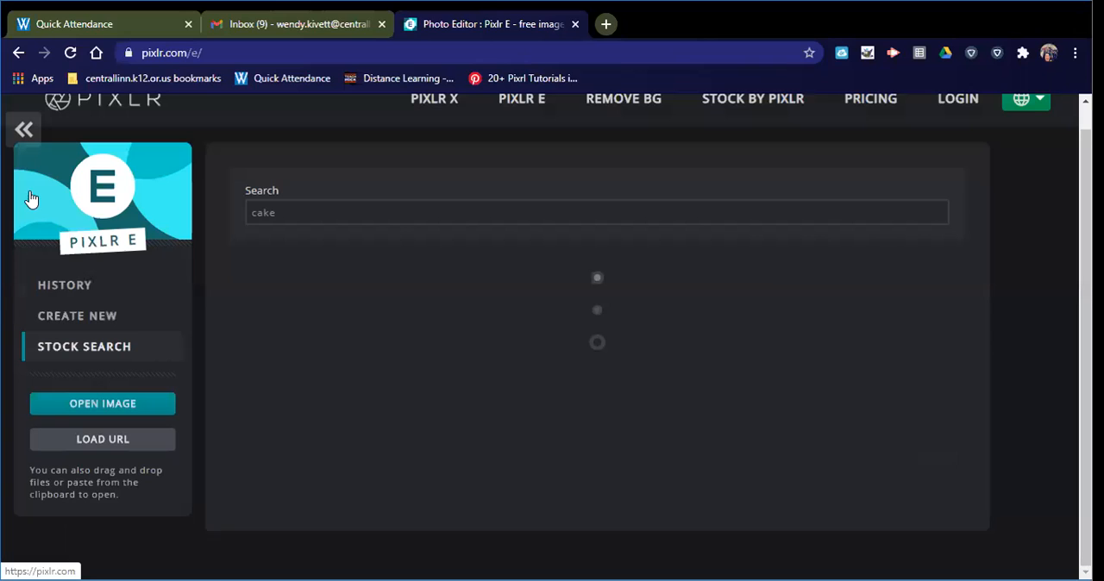
{"action": "left_click", "coordinate": [277, 212]}
{"action": "left_click_drag", "start_coordinate": [276, 212], "coordinate": [241, 219]}
{"action": "type", "text": "fro"}
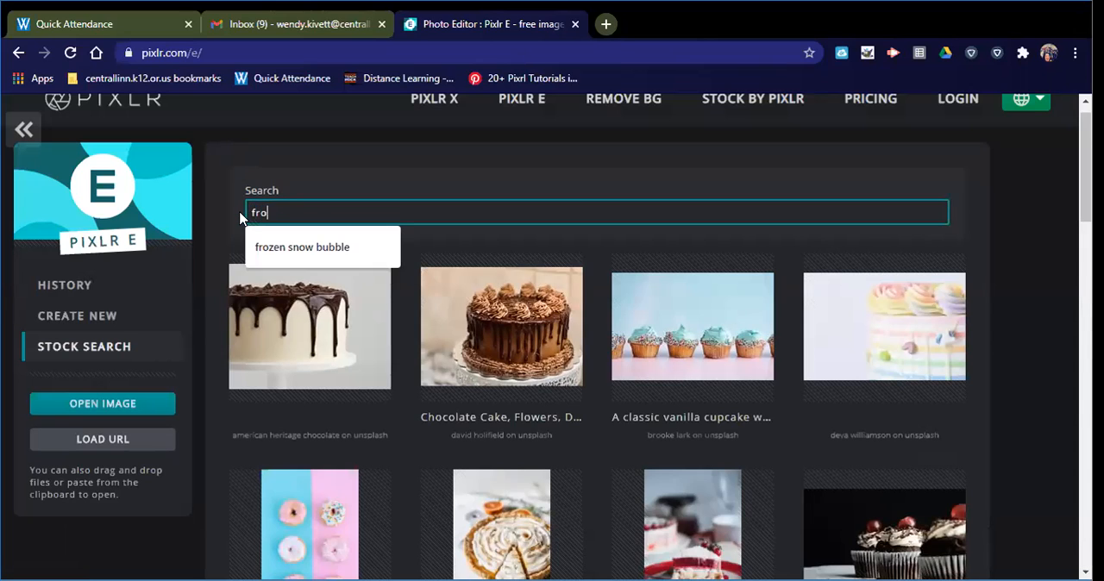
{"action": "type", "text": "zen snow bubble"}
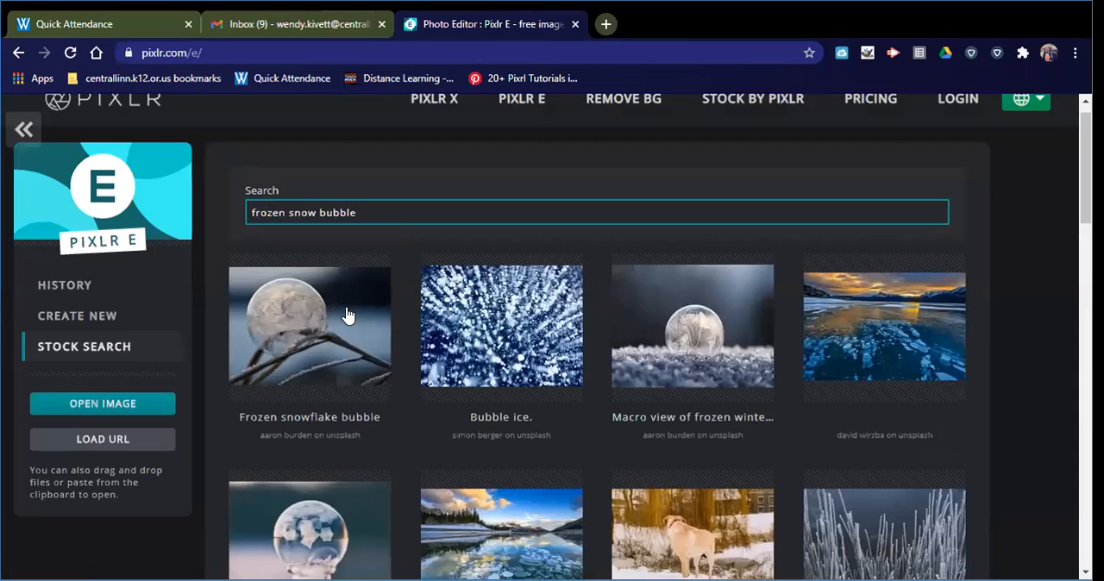
- Open the stock photo of a frozen bubble resting on a snowy evergreen branch, pre-resized to Full HD at 1920 x 1440
{"action": "scroll", "coordinate": [342, 317], "scroll_direction": "down", "scroll_amount": 2}
{"action": "scroll", "coordinate": [338, 319], "scroll_direction": "down", "scroll_amount": 7}
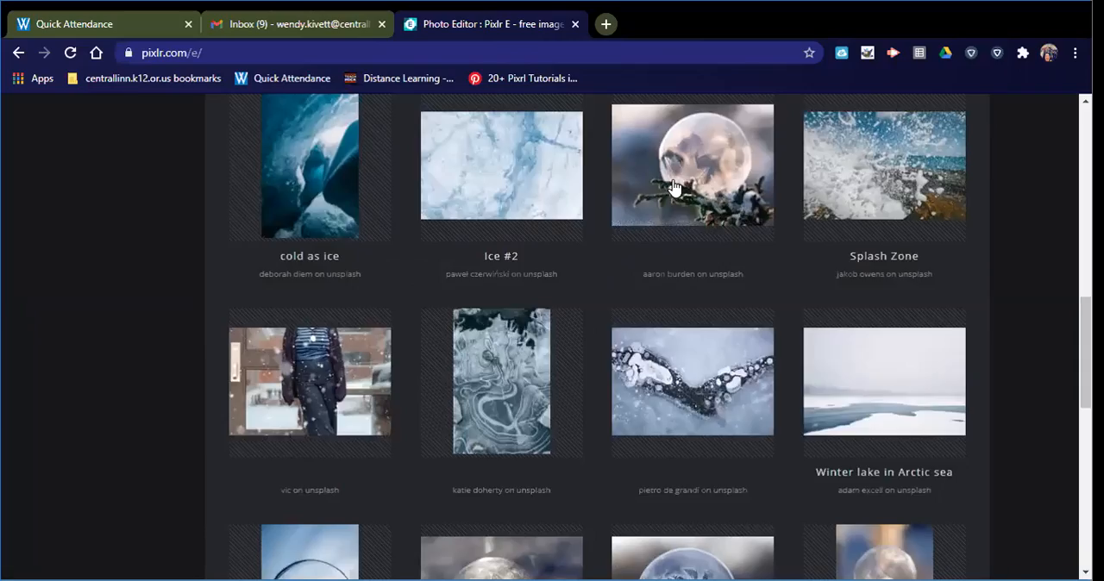
{"action": "left_click", "coordinate": [676, 186]}
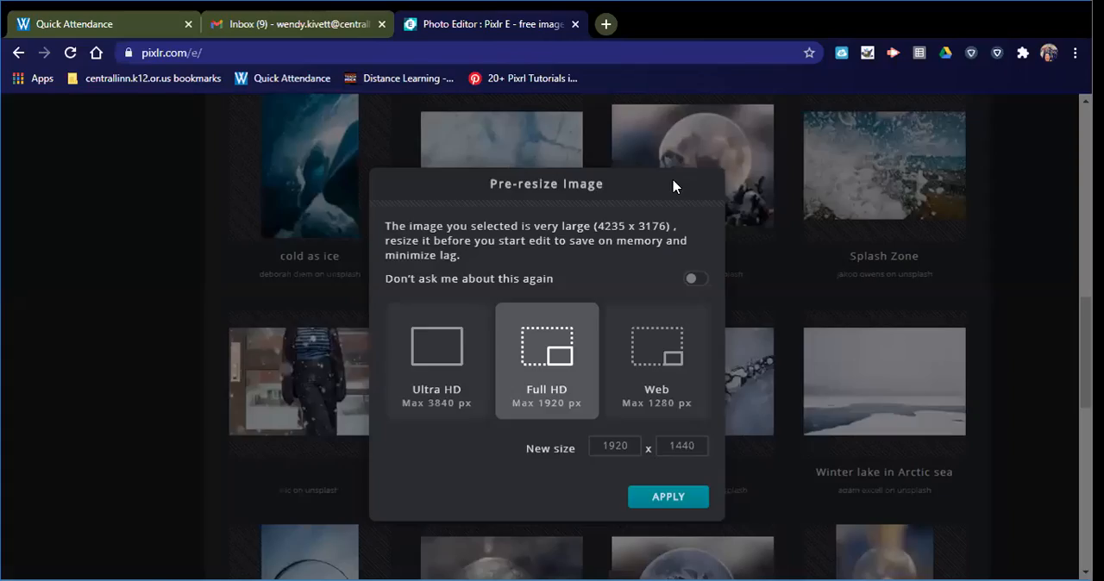
{"action": "left_click", "coordinate": [651, 498]}
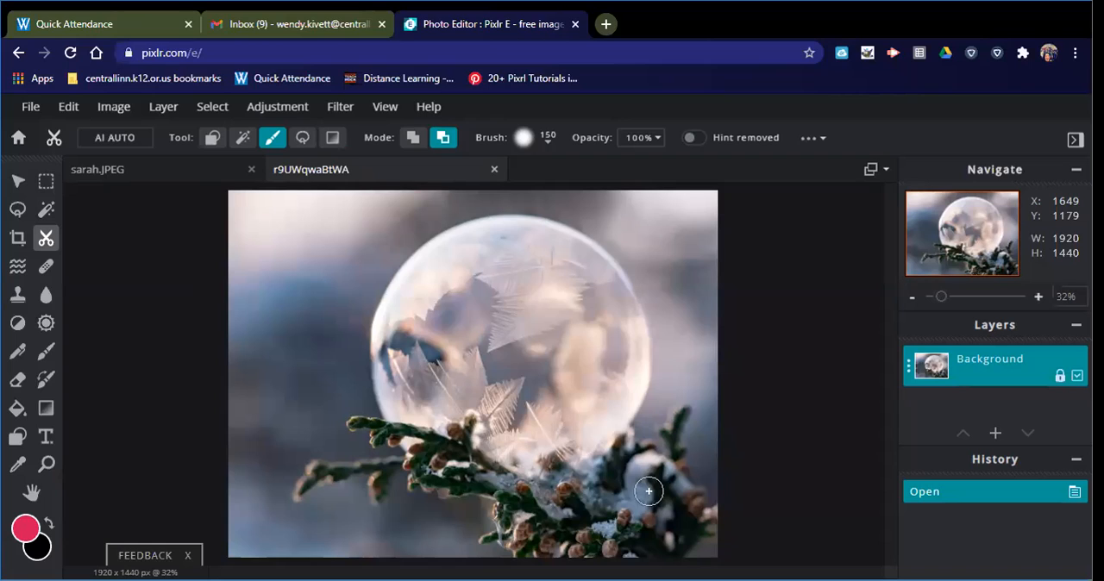
- Close the separate sarah.JPEG document and add sarah.JPEG as an image layer above the bubble photo
{"action": "left_click", "coordinate": [251, 169]}
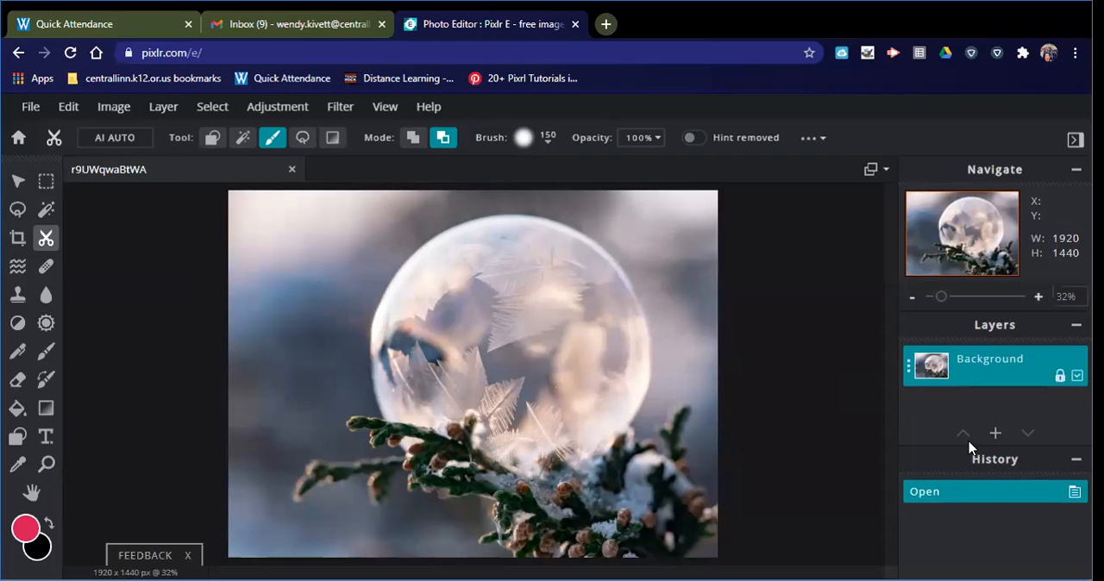
{"action": "left_click", "coordinate": [994, 433]}
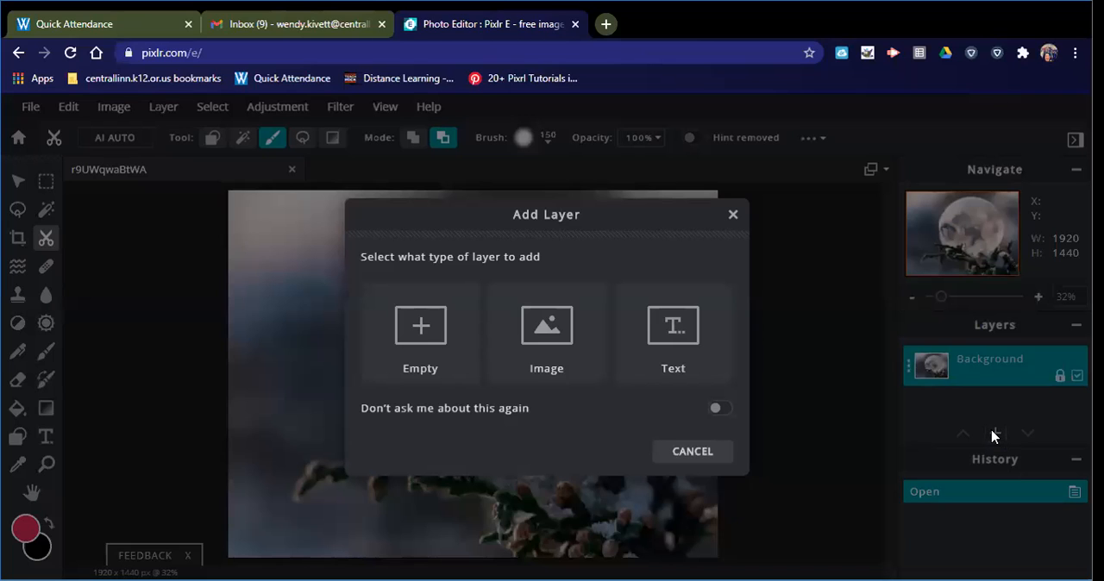
{"action": "left_click", "coordinate": [574, 378]}
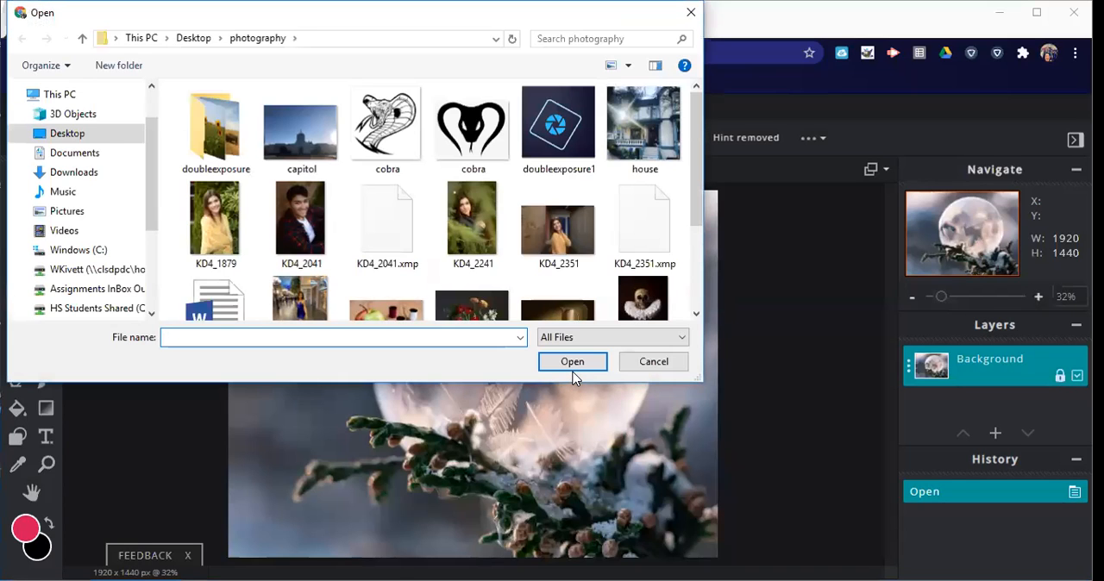
{"action": "scroll", "coordinate": [414, 285], "scroll_direction": "down", "scroll_amount": 2}
{"action": "left_click", "coordinate": [314, 202]}
{"action": "left_click", "coordinate": [601, 364]}
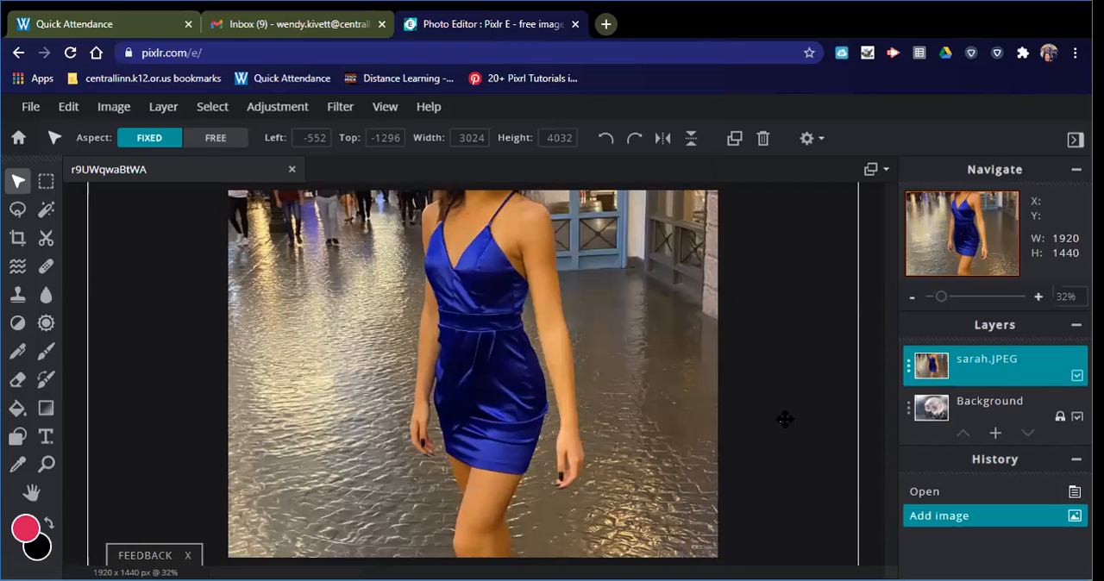
- Set the transparency of the sarah.JPEG layer to 47
{"action": "scroll", "coordinate": [812, 372], "scroll_direction": "down", "scroll_amount": 1}
{"action": "scroll", "coordinate": [812, 373], "scroll_direction": "down", "scroll_amount": 5}
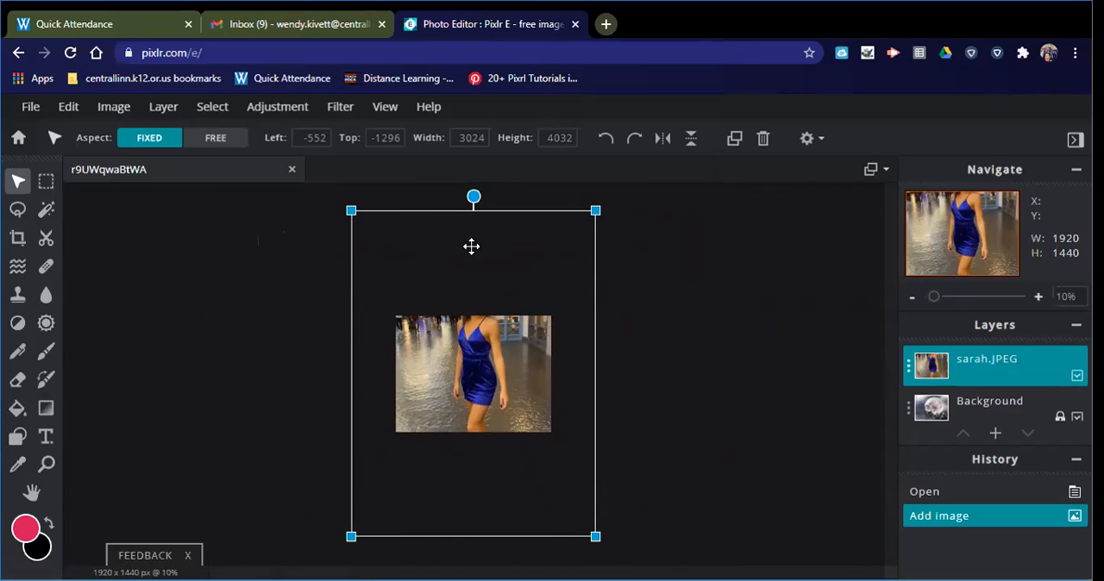
{"action": "left_click", "coordinate": [908, 369]}
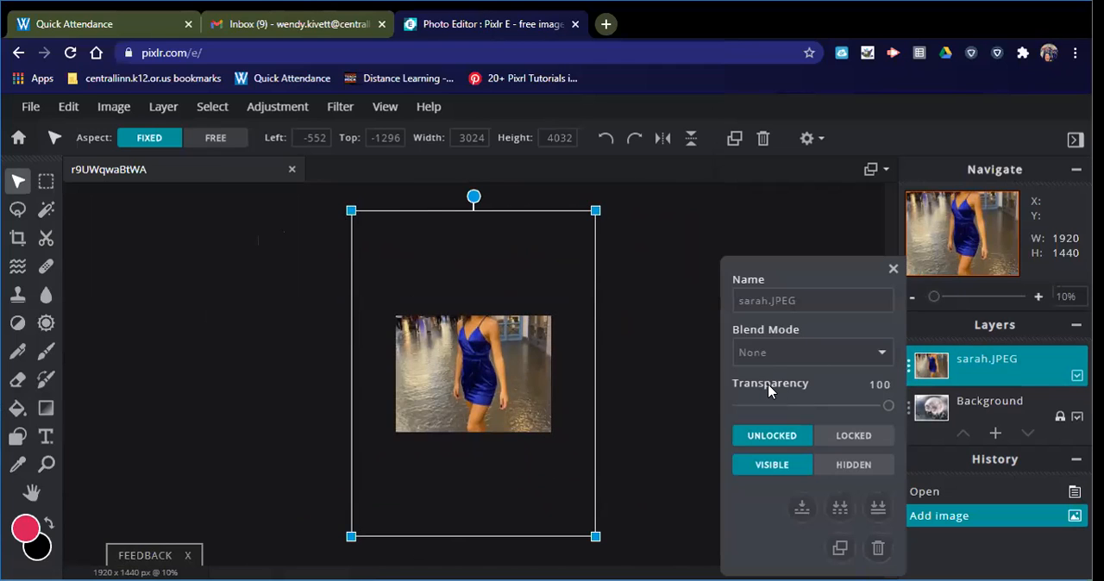
{"action": "left_click_drag", "start_coordinate": [889, 406], "coordinate": [808, 405]}
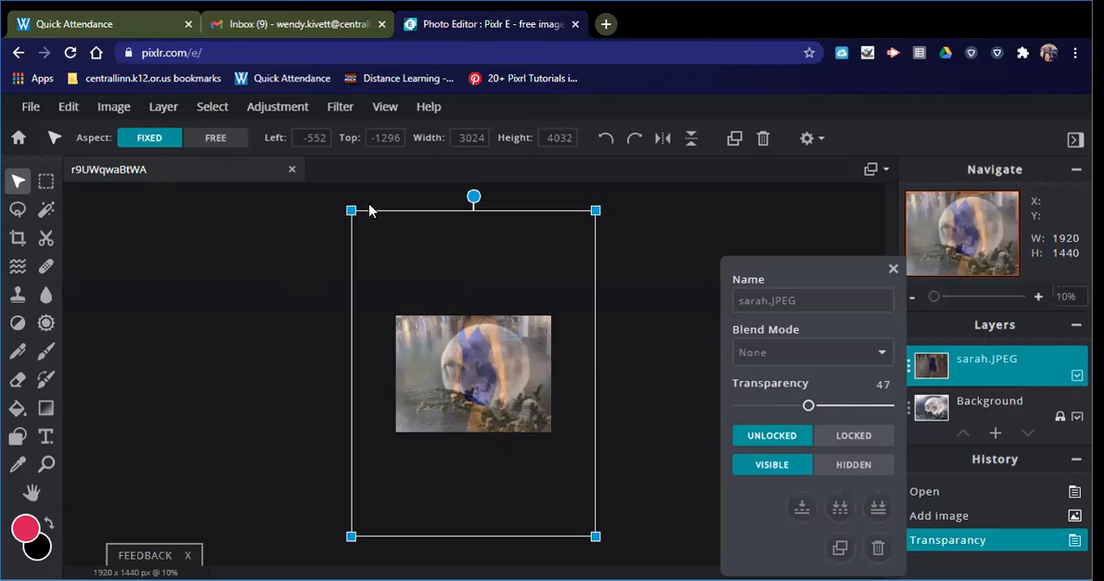
- Scale the sarah.JPEG layer down to about 1424 x 1899 px and position the woman inside the bubble
{"action": "left_click_drag", "start_coordinate": [350, 208], "coordinate": [468, 349]}
{"action": "left_click_drag", "start_coordinate": [518, 483], "coordinate": [473, 419]}
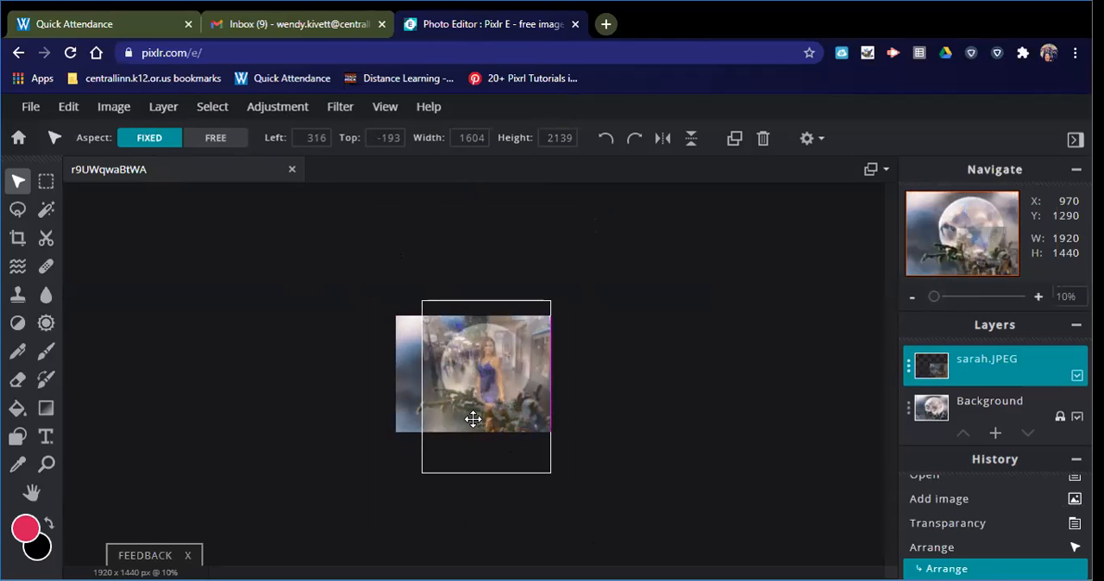
{"action": "left_click_drag", "start_coordinate": [421, 301], "coordinate": [433, 315]}
{"action": "left_click_drag", "start_coordinate": [510, 414], "coordinate": [505, 403]}
{"action": "left_click_drag", "start_coordinate": [545, 302], "coordinate": [542, 305]}
{"action": "left_click_drag", "start_coordinate": [514, 399], "coordinate": [516, 399]}
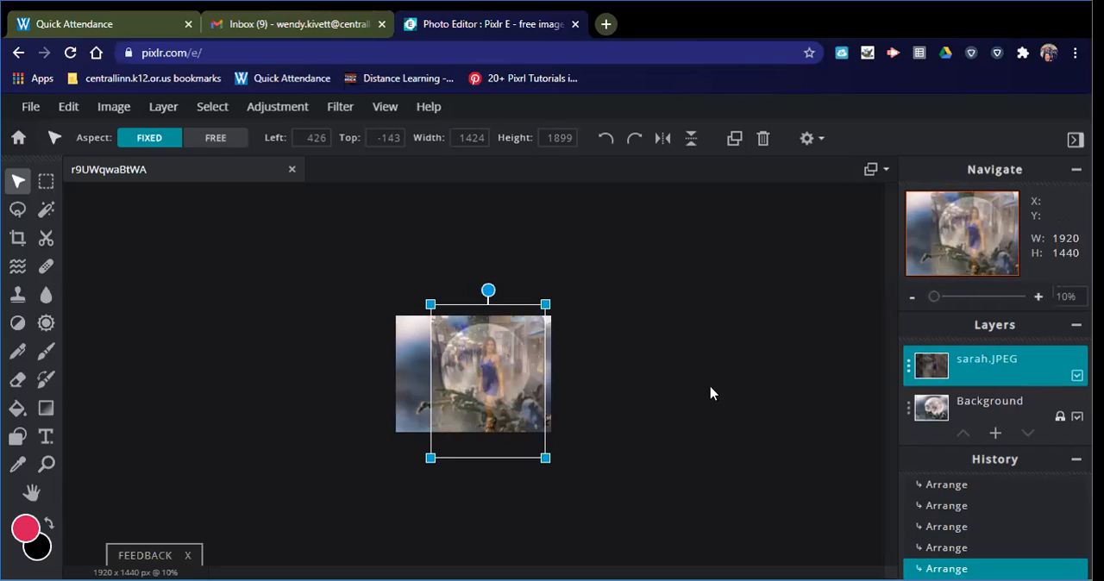
- Set the transparency of the sarah.JPEG layer to 100 and close its layer settings
{"action": "scroll", "coordinate": [711, 394], "scroll_direction": "up", "scroll_amount": 5}
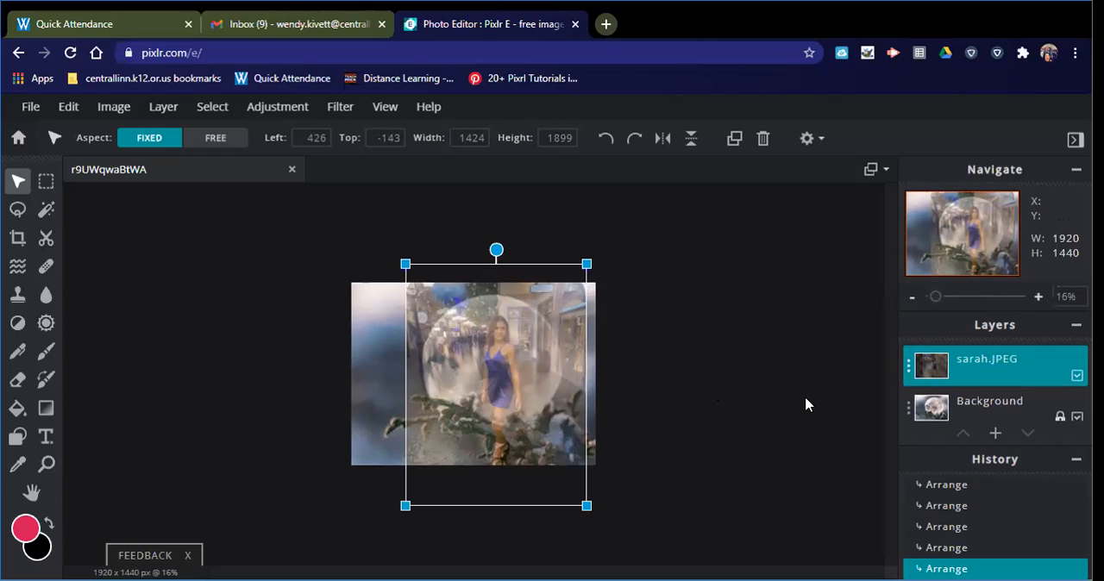
{"action": "scroll", "coordinate": [805, 405], "scroll_direction": "up", "scroll_amount": 3}
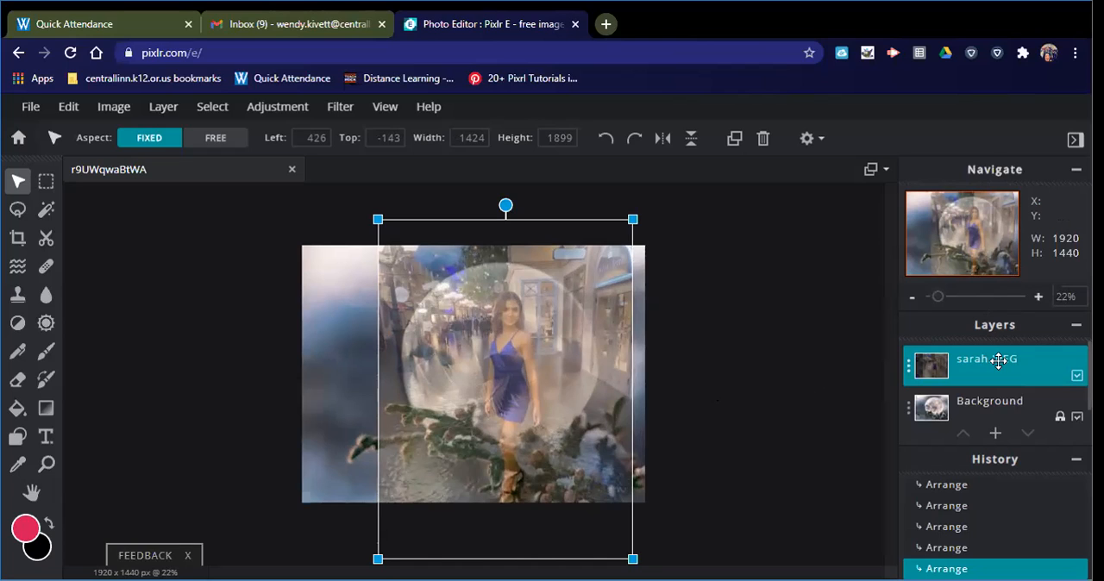
{"action": "left_click", "coordinate": [908, 366]}
{"action": "left_click_drag", "start_coordinate": [808, 405], "coordinate": [894, 409]}
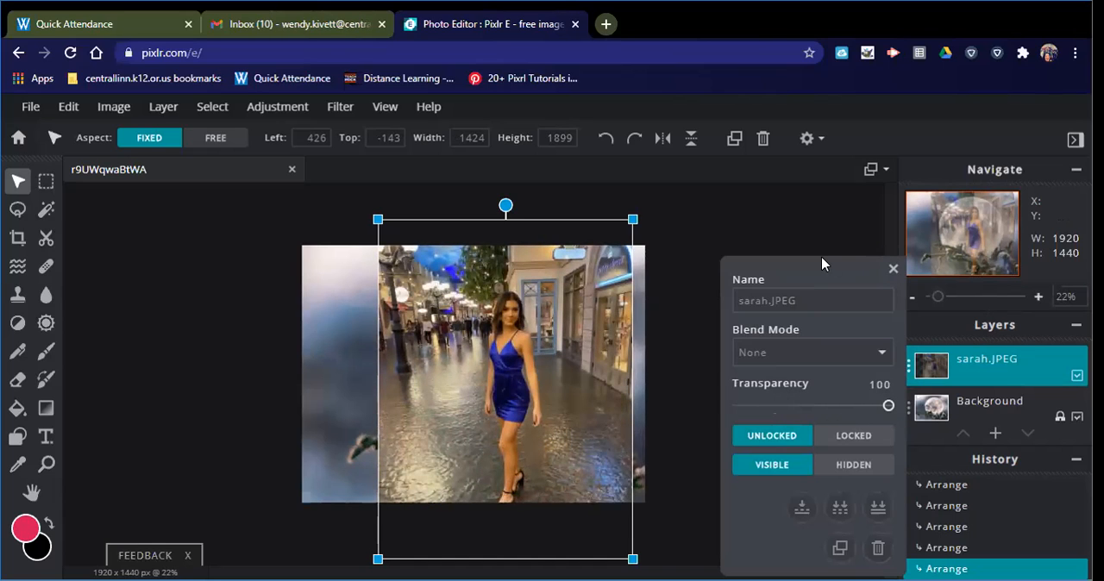
{"action": "left_click", "coordinate": [891, 270]}
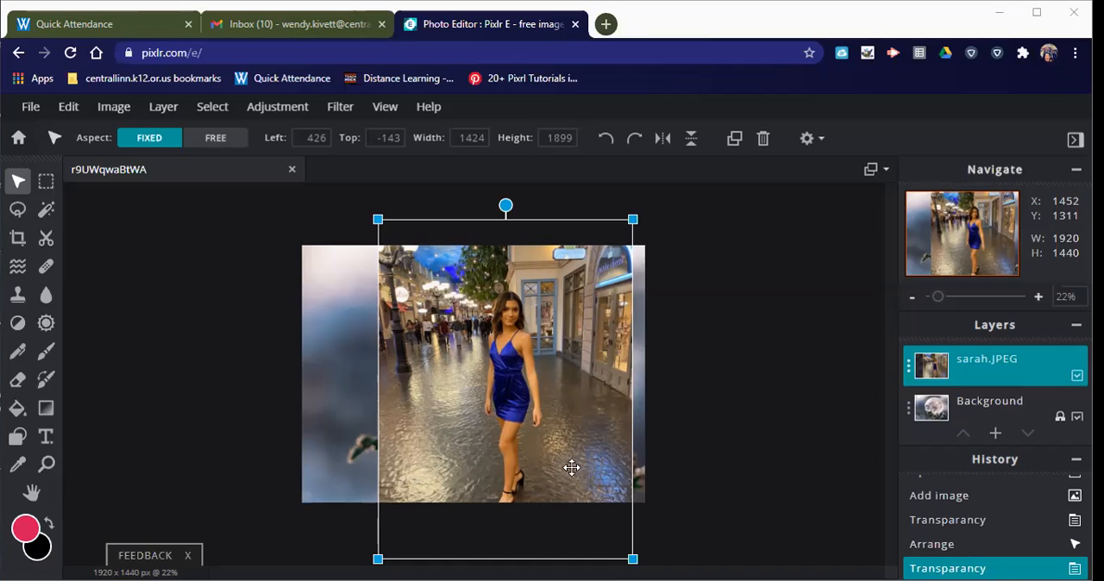
- Set up the Cutout / Mask draw brush to remove from the mask, using the soft 400 px brush preset
{"action": "left_click", "coordinate": [46, 240]}
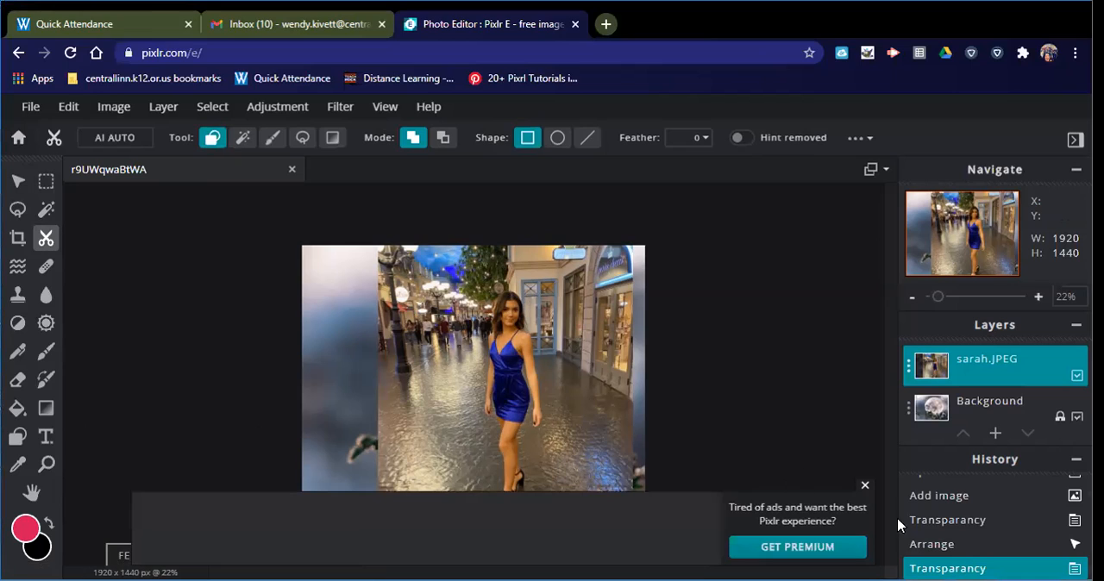
{"action": "left_click", "coordinate": [866, 486]}
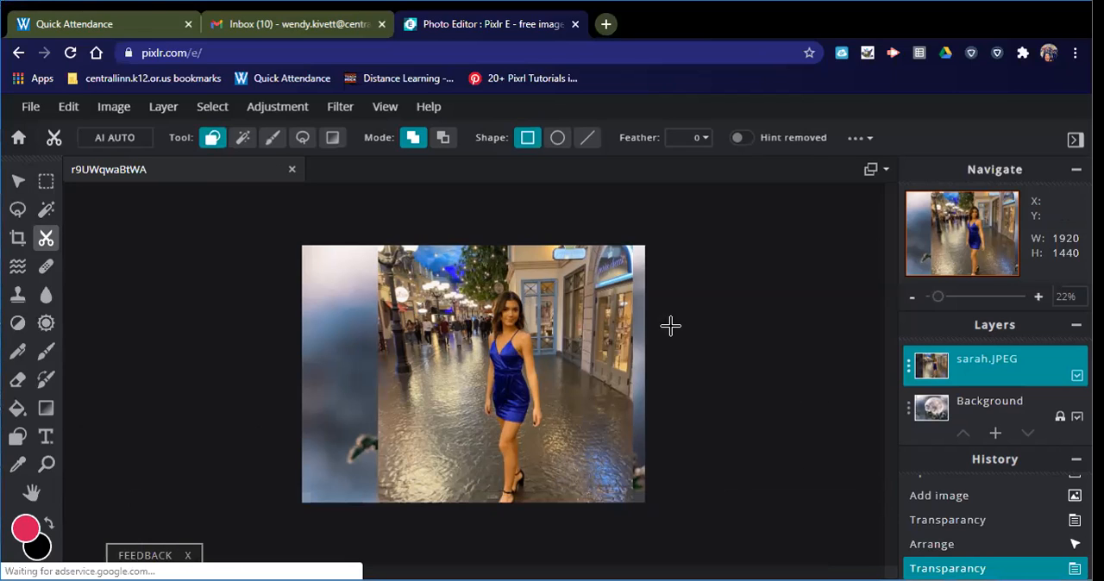
{"action": "left_click", "coordinate": [270, 140]}
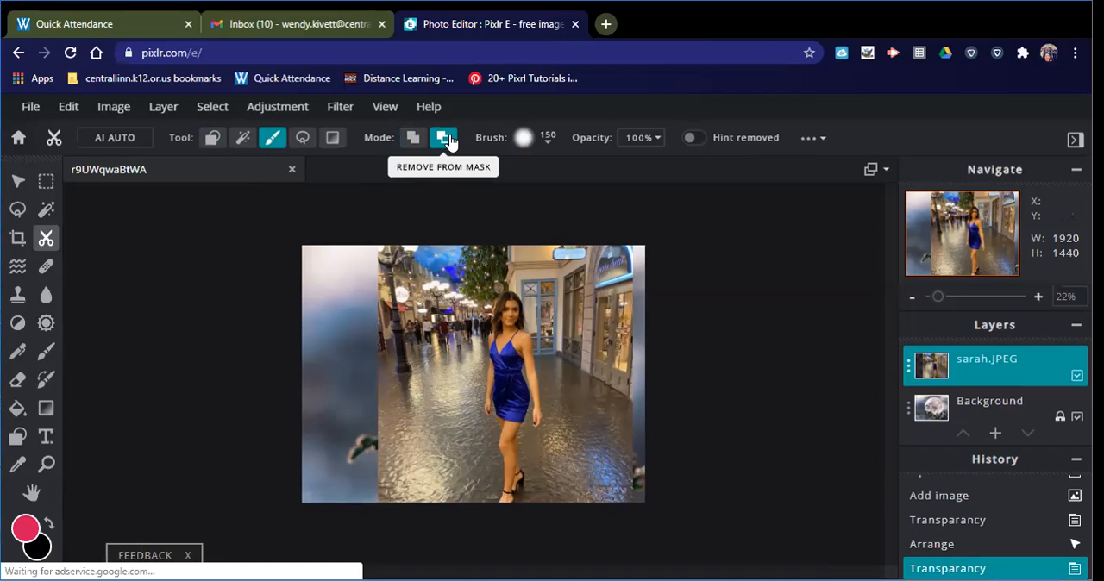
{"action": "left_click", "coordinate": [545, 142]}
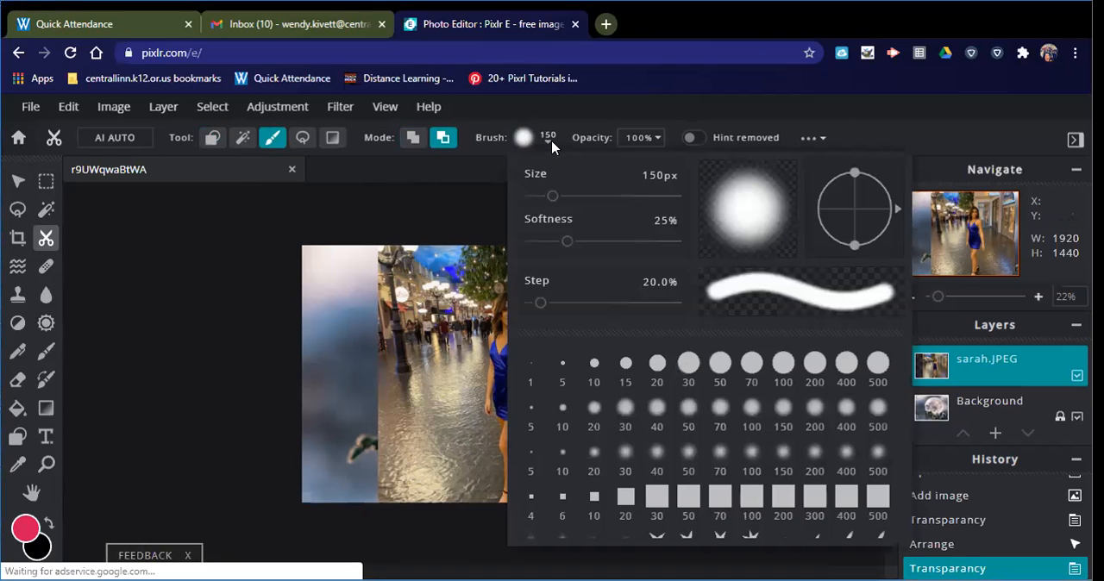
{"action": "left_click", "coordinate": [846, 414]}
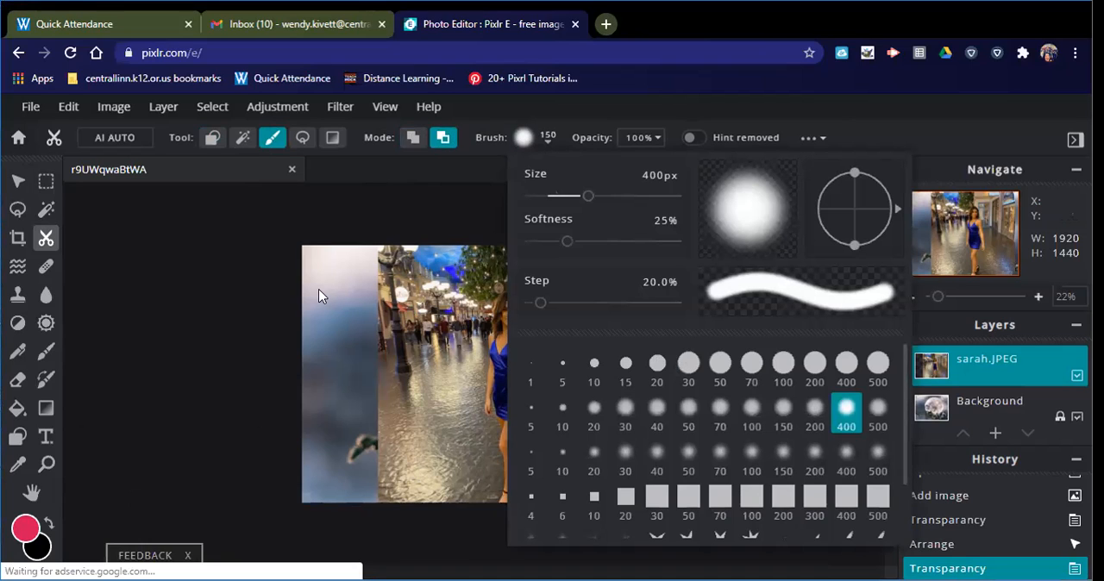
{"action": "left_click", "coordinate": [401, 261]}
- Mask out the outer background of the sarah.JPEG layer around the woman with the 400 px brush to reveal the bubble photo
{"action": "left_click_drag", "start_coordinate": [398, 308], "coordinate": [415, 299]}
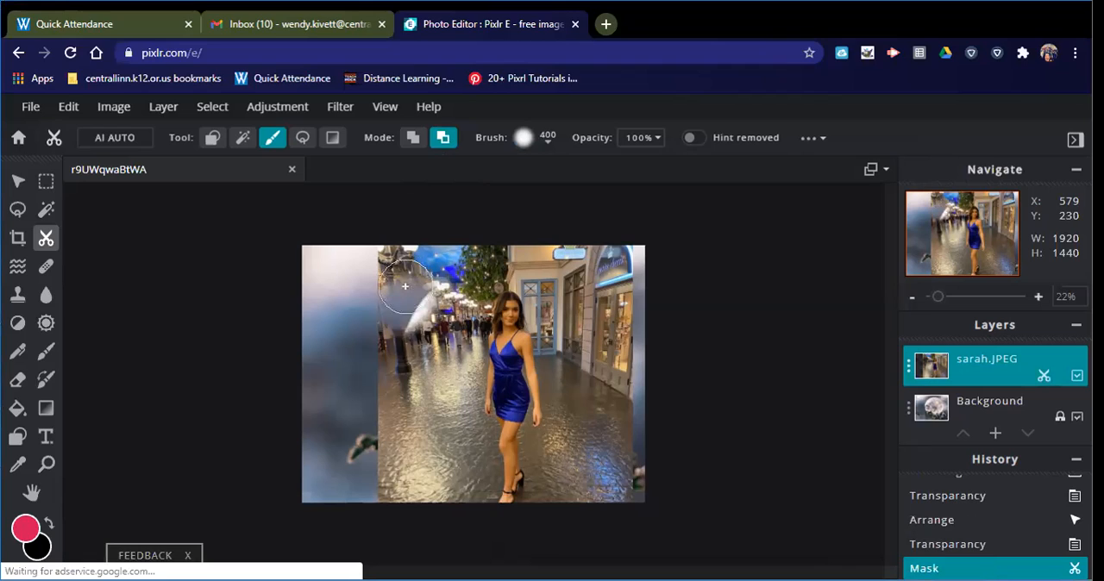
{"action": "mouse_move", "coordinate": [391, 338]}
{"action": "left_mouse_down"}
{"action": "mouse_move", "coordinate": [461, 251]}
{"action": "mouse_move", "coordinate": [389, 261]}
{"action": "mouse_move", "coordinate": [385, 306]}
{"action": "mouse_move", "coordinate": [386, 276]}
{"action": "left_mouse_up"}
{"action": "mouse_move", "coordinate": [378, 380]}
{"action": "left_mouse_down"}
{"action": "mouse_move", "coordinate": [390, 494]}
{"action": "mouse_move", "coordinate": [420, 337]}
{"action": "mouse_move", "coordinate": [419, 424]}
{"action": "mouse_move", "coordinate": [439, 505]}
{"action": "mouse_move", "coordinate": [439, 283]}
{"action": "mouse_move", "coordinate": [494, 255]}
{"action": "mouse_move", "coordinate": [627, 257]}
{"action": "mouse_move", "coordinate": [635, 438]}
{"action": "mouse_move", "coordinate": [618, 501]}
{"action": "mouse_move", "coordinate": [581, 481]}
{"action": "mouse_move", "coordinate": [595, 428]}
{"action": "mouse_move", "coordinate": [593, 298]}
{"action": "mouse_move", "coordinate": [524, 250]}
{"action": "mouse_move", "coordinate": [557, 295]}
{"action": "mouse_move", "coordinate": [577, 374]}
{"action": "mouse_move", "coordinate": [584, 432]}
{"action": "mouse_move", "coordinate": [558, 496]}
{"action": "mouse_move", "coordinate": [668, 492]}
{"action": "left_mouse_up"}
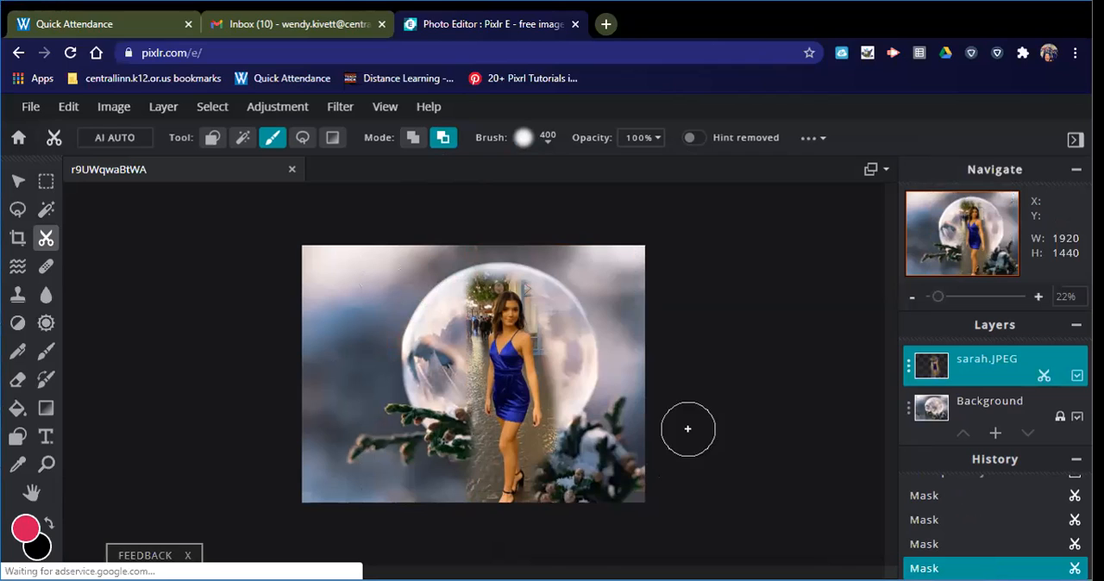
- Brush away part of the woman's dress, and paint it back by adding to the mask with the 400 px brush
{"action": "left_click_drag", "start_coordinate": [539, 347], "coordinate": [630, 373]}
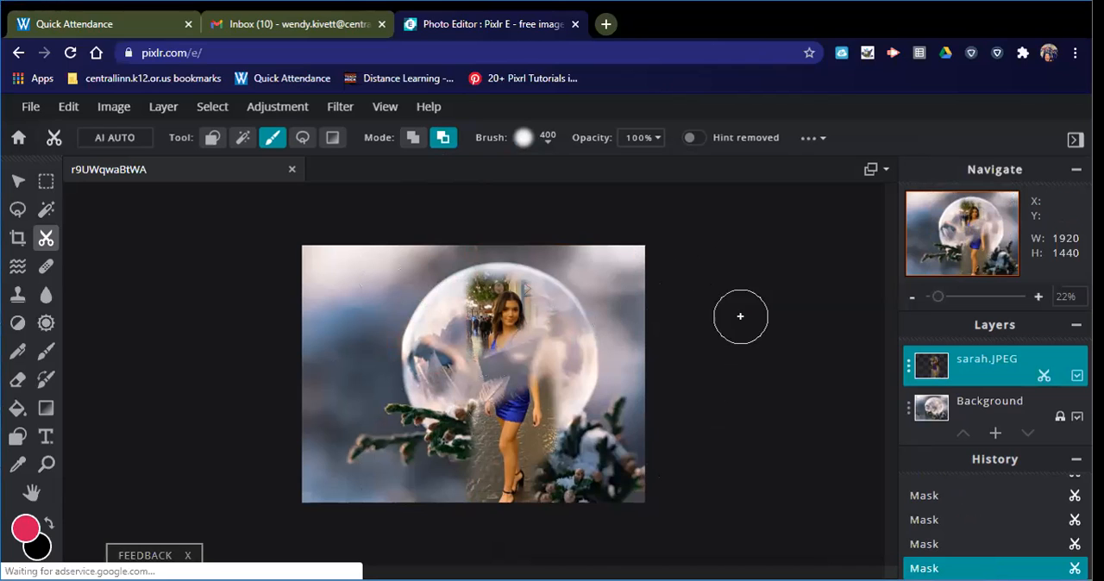
{"action": "left_click", "coordinate": [413, 139]}
{"action": "mouse_move", "coordinate": [463, 405]}
{"action": "left_mouse_down"}
{"action": "mouse_move", "coordinate": [566, 325]}
{"action": "mouse_move", "coordinate": [484, 369]}
{"action": "mouse_move", "coordinate": [550, 364]}
{"action": "mouse_move", "coordinate": [457, 402]}
{"action": "left_mouse_up"}
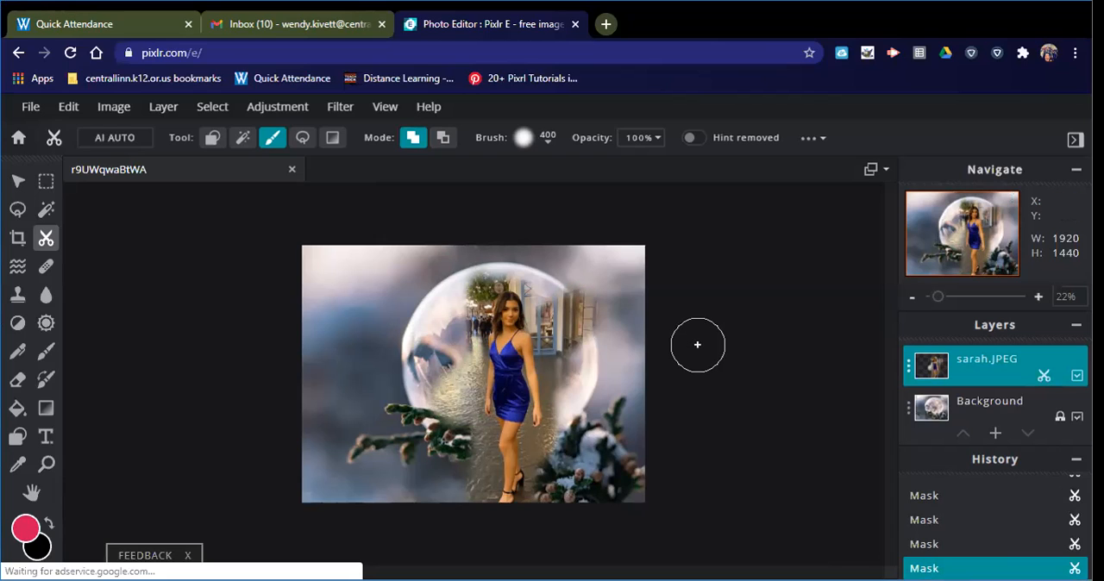
- Remove the remaining street background beside the woman and her lower legs from the mask with the 400 px brush
{"action": "left_click", "coordinate": [442, 138]}
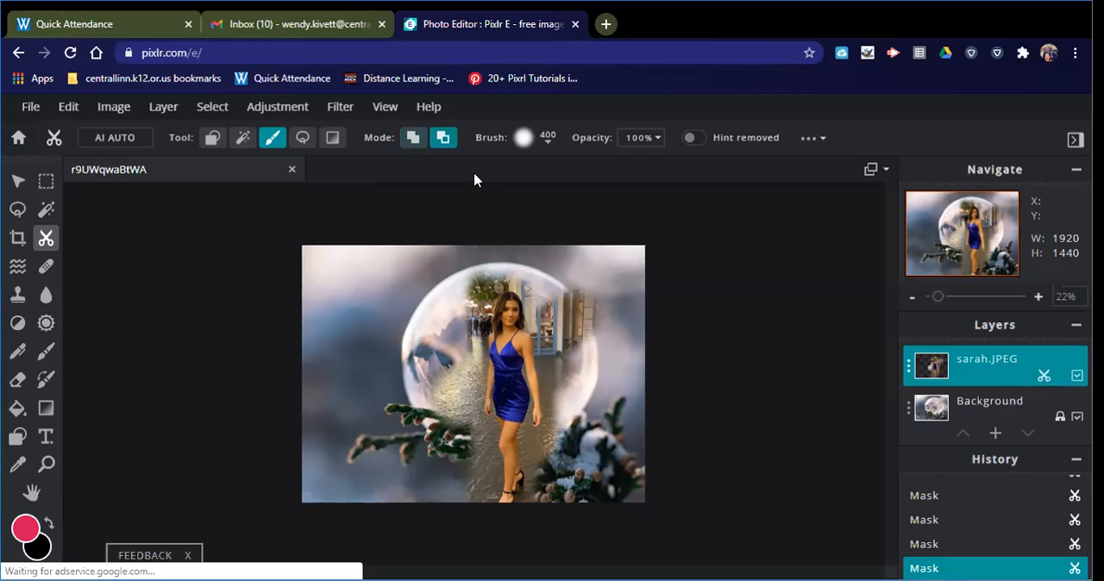
{"action": "mouse_move", "coordinate": [578, 294]}
{"action": "left_mouse_down"}
{"action": "mouse_move", "coordinate": [576, 360]}
{"action": "mouse_move", "coordinate": [551, 290]}
{"action": "mouse_move", "coordinate": [587, 414]}
{"action": "mouse_move", "coordinate": [584, 441]}
{"action": "mouse_move", "coordinate": [551, 499]}
{"action": "mouse_move", "coordinate": [463, 484]}
{"action": "mouse_move", "coordinate": [549, 489]}
{"action": "left_mouse_up"}
{"action": "mouse_move", "coordinate": [453, 457]}
{"action": "left_mouse_down"}
{"action": "mouse_move", "coordinate": [443, 404]}
{"action": "mouse_move", "coordinate": [461, 274]}
{"action": "mouse_move", "coordinate": [471, 259]}
{"action": "mouse_move", "coordinate": [529, 255]}
{"action": "mouse_move", "coordinate": [483, 261]}
{"action": "mouse_move", "coordinate": [456, 291]}
{"action": "mouse_move", "coordinate": [456, 306]}
{"action": "mouse_move", "coordinate": [474, 268]}
{"action": "mouse_move", "coordinate": [517, 262]}
{"action": "left_mouse_up"}
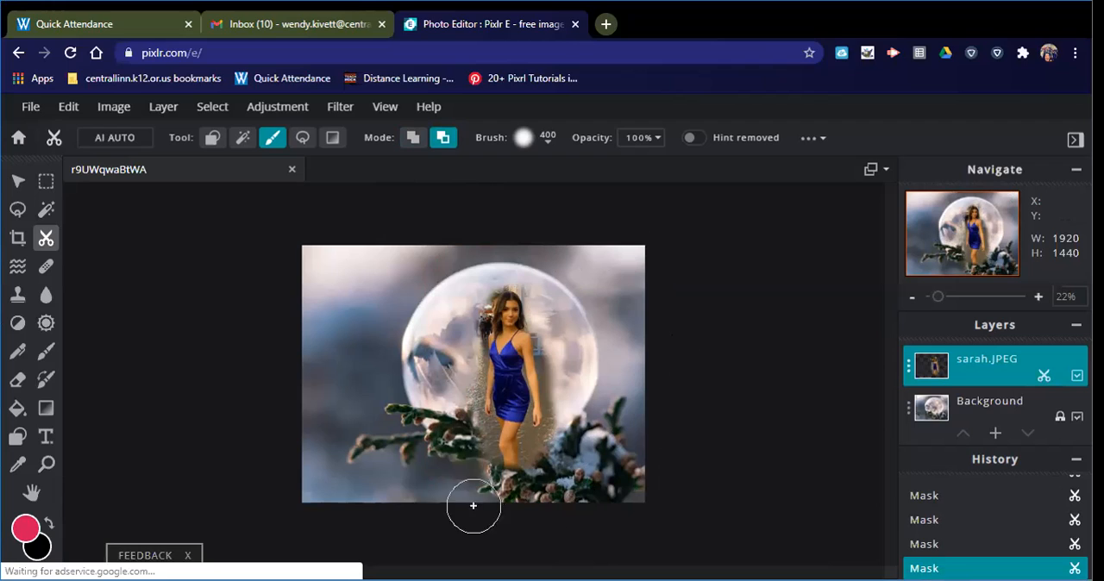
{"action": "mouse_move", "coordinate": [472, 466]}
{"action": "left_mouse_down"}
{"action": "mouse_move", "coordinate": [522, 488]}
{"action": "mouse_move", "coordinate": [553, 480]}
{"action": "mouse_move", "coordinate": [487, 476]}
{"action": "left_mouse_up"}
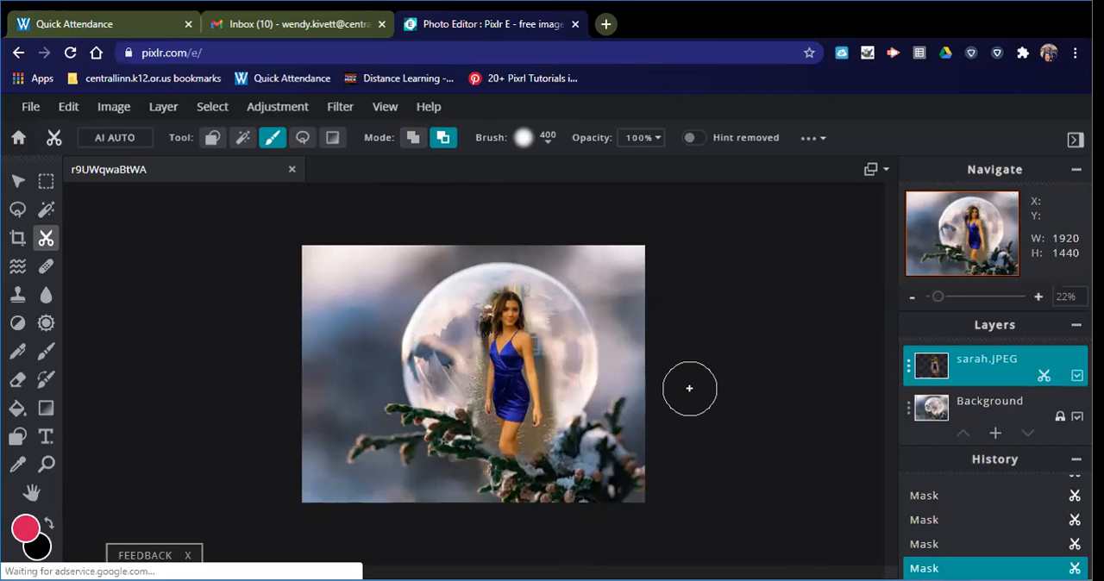
- Reduce the mask brush to the soft 50 px preset for closer work around the woman
{"action": "scroll", "coordinate": [689, 388], "scroll_direction": "down", "scroll_amount": 1}
{"action": "scroll", "coordinate": [689, 388], "scroll_direction": "up", "scroll_amount": 3}
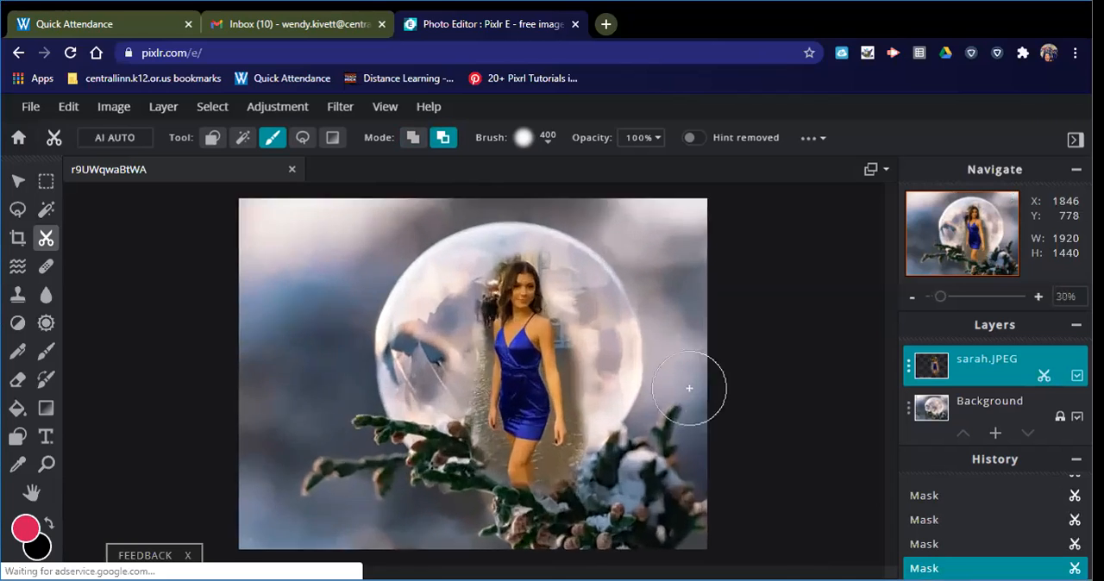
{"action": "scroll", "coordinate": [689, 389], "scroll_direction": "up", "scroll_amount": 3}
{"action": "scroll", "coordinate": [689, 388], "scroll_direction": "up", "scroll_amount": 1}
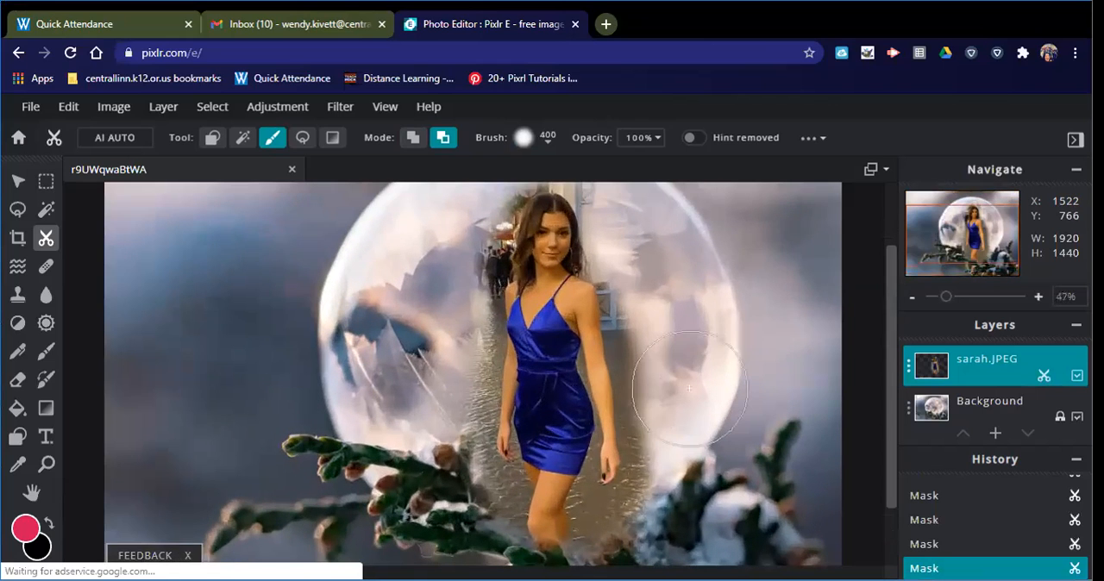
{"action": "left_click", "coordinate": [543, 142]}
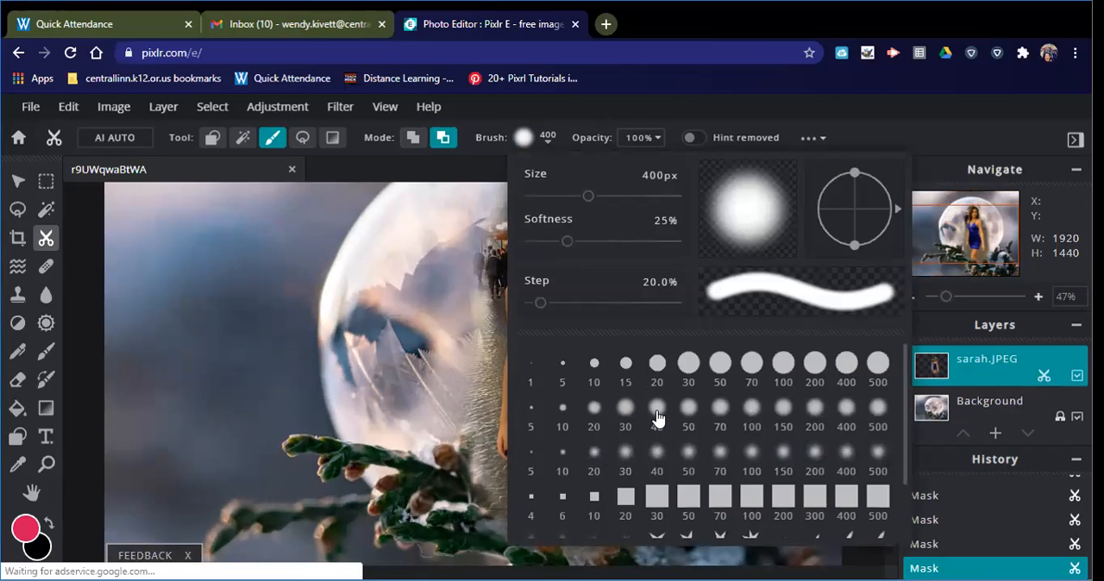
{"action": "left_click", "coordinate": [687, 414]}
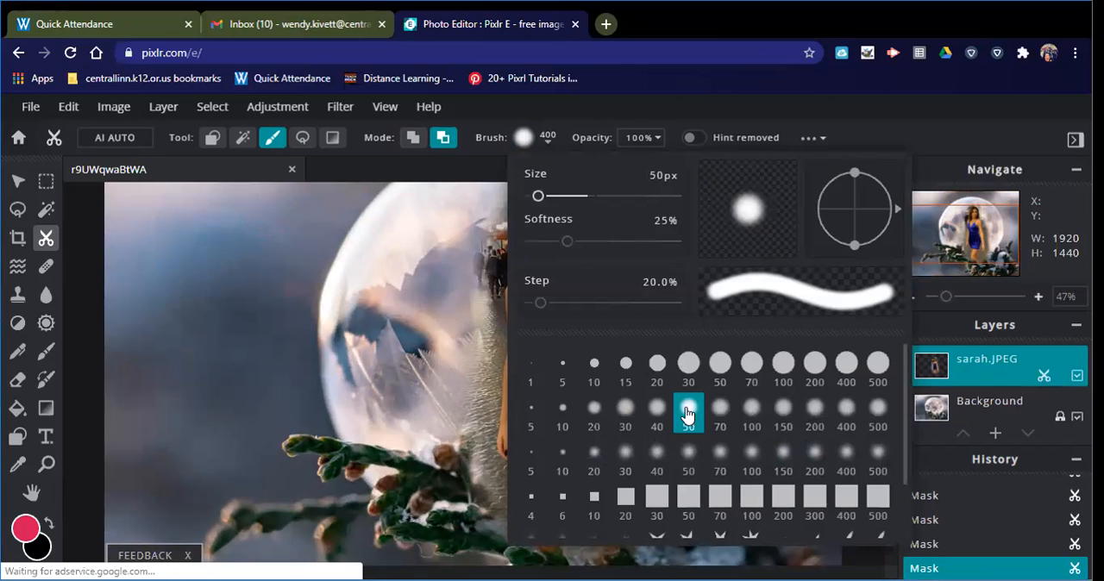
{"action": "left_click", "coordinate": [401, 392]}
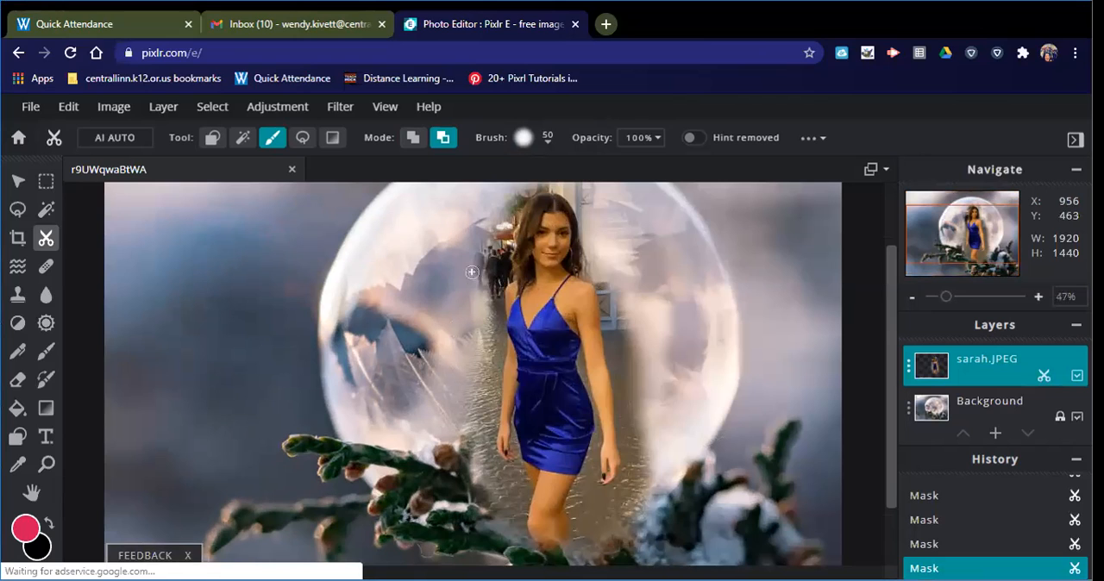
- Mask out the street background above and to the left of the woman's head with the 50 px brush in remove mode
{"action": "scroll", "coordinate": [487, 231], "scroll_direction": "up", "scroll_amount": 1}
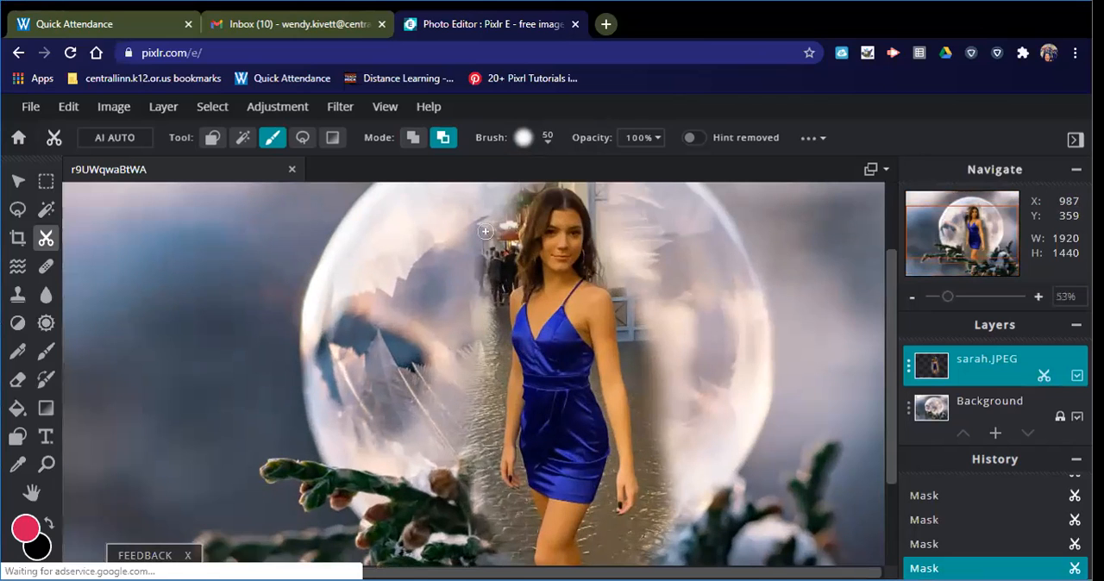
{"action": "scroll", "coordinate": [486, 231], "scroll_direction": "up", "scroll_amount": 1}
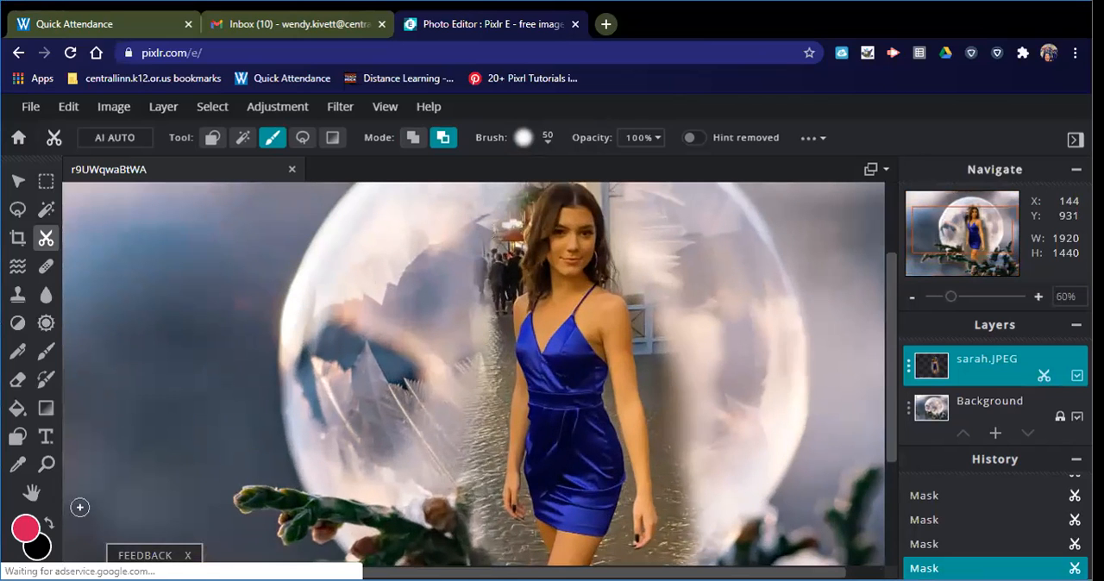
{"action": "left_click", "coordinate": [32, 492]}
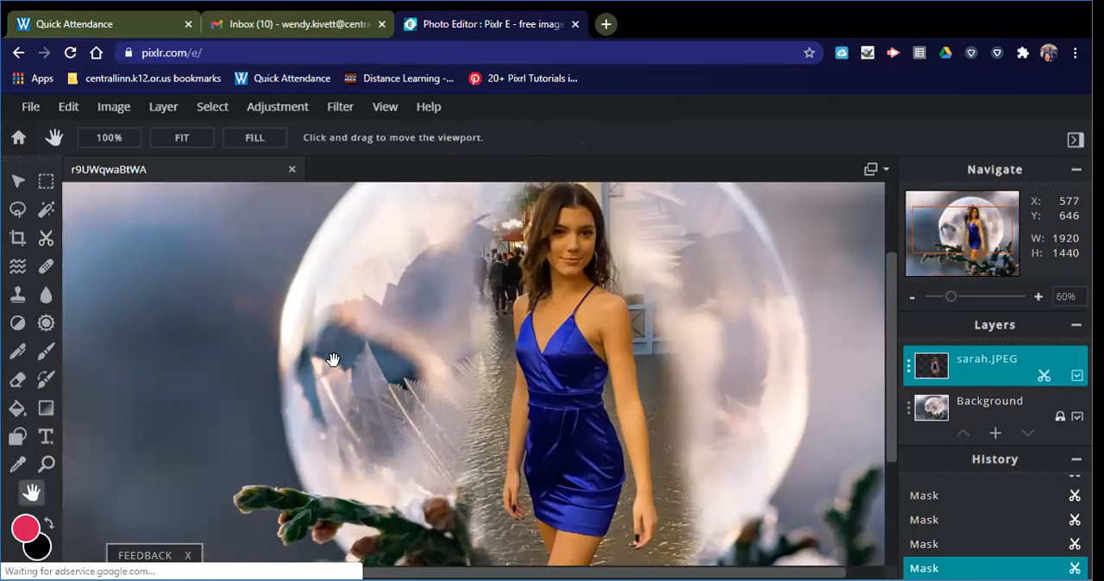
{"action": "left_click_drag", "start_coordinate": [377, 299], "coordinate": [388, 401]}
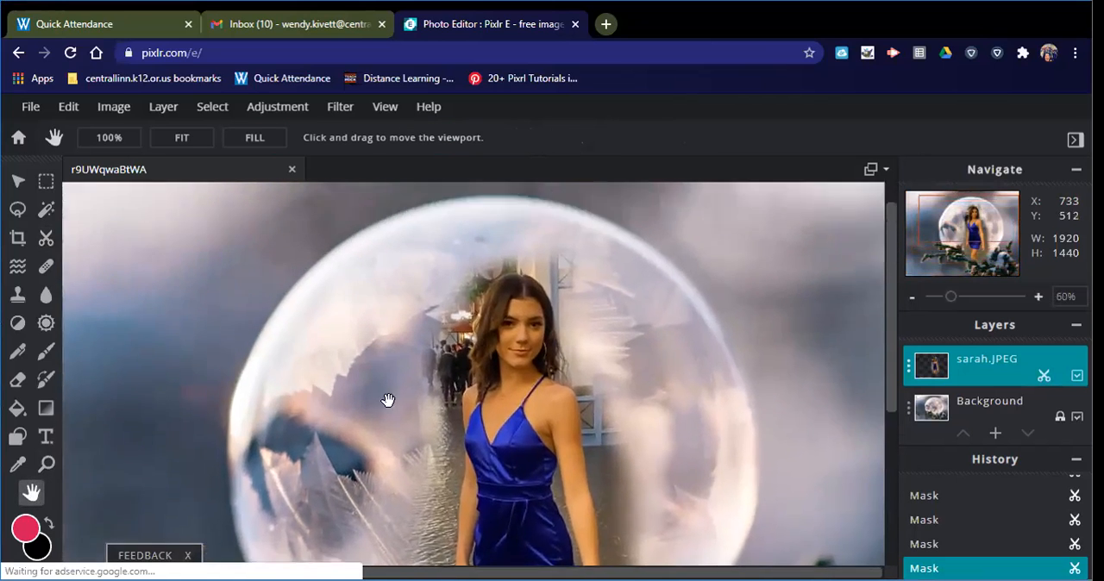
{"action": "scroll", "coordinate": [364, 357], "scroll_direction": "up", "scroll_amount": 1}
{"action": "scroll", "coordinate": [411, 370], "scroll_direction": "up", "scroll_amount": 1}
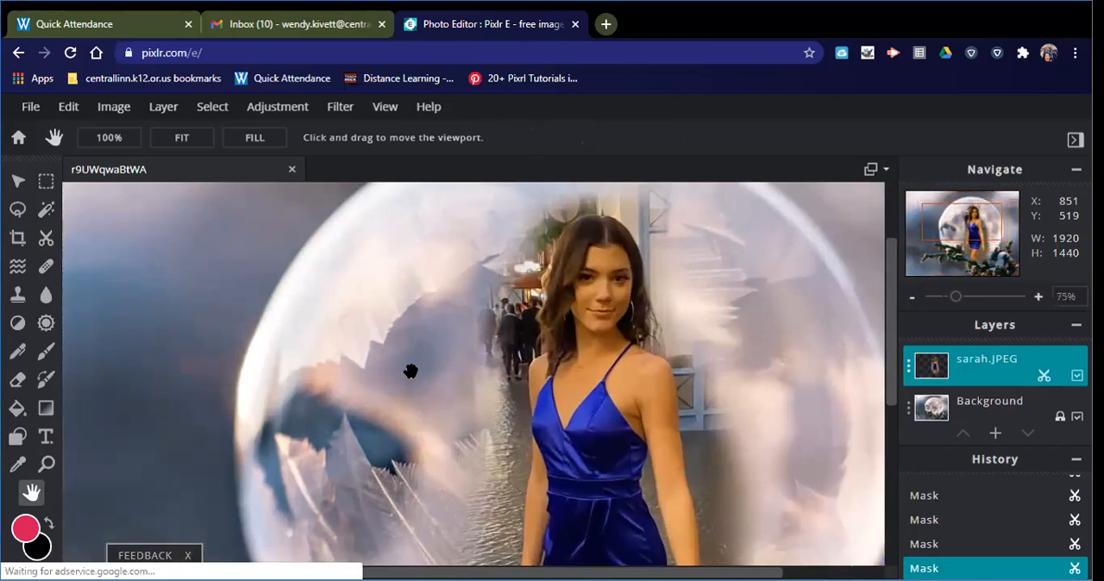
{"action": "scroll", "coordinate": [411, 371], "scroll_direction": "up", "scroll_amount": 1}
{"action": "left_click_drag", "start_coordinate": [434, 350], "coordinate": [415, 376]}
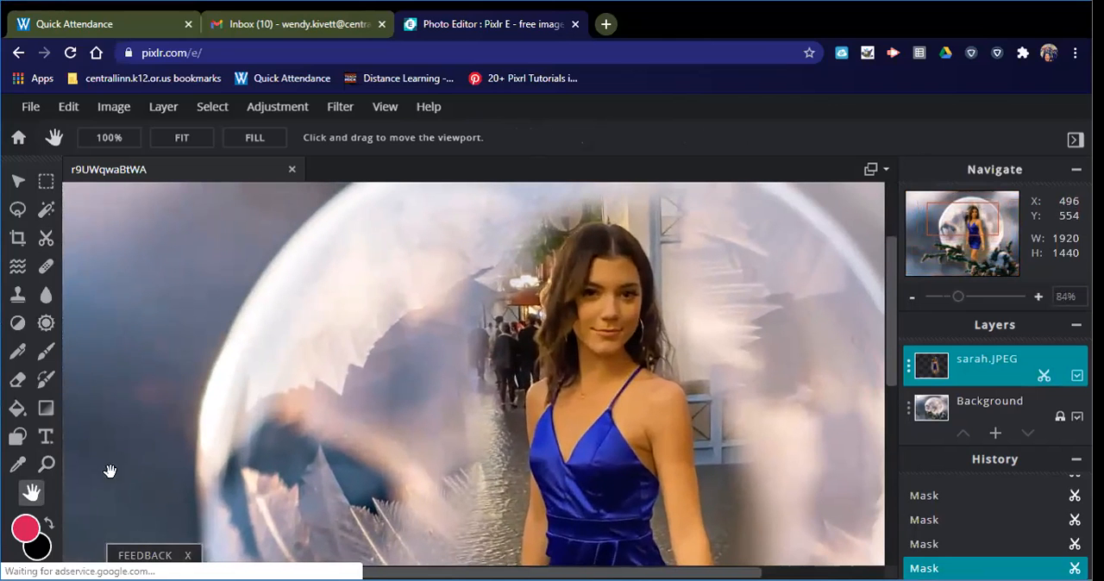
{"action": "left_click", "coordinate": [46, 238]}
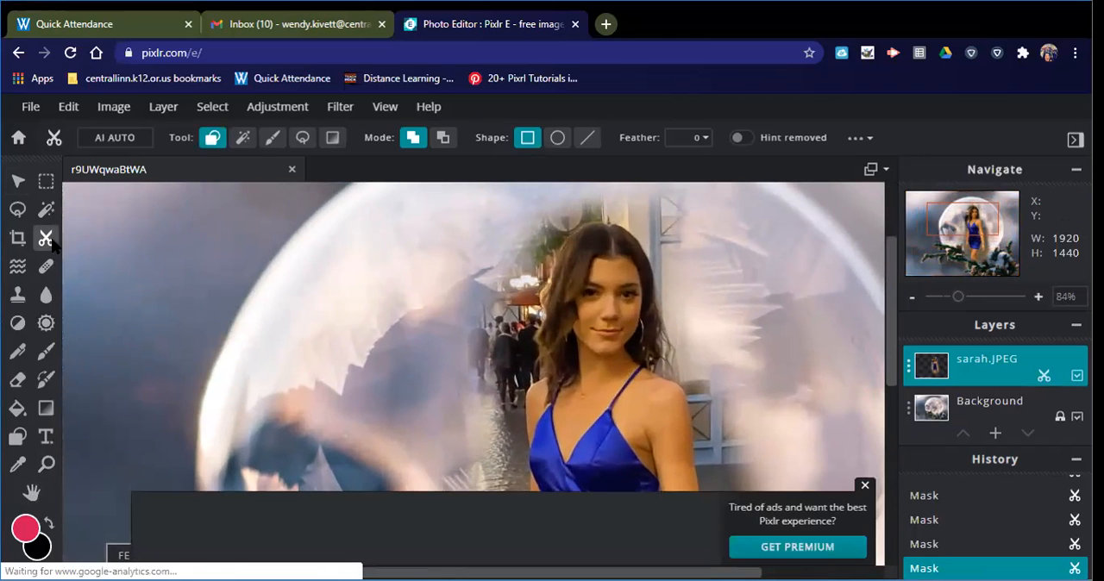
{"action": "left_click", "coordinate": [272, 140]}
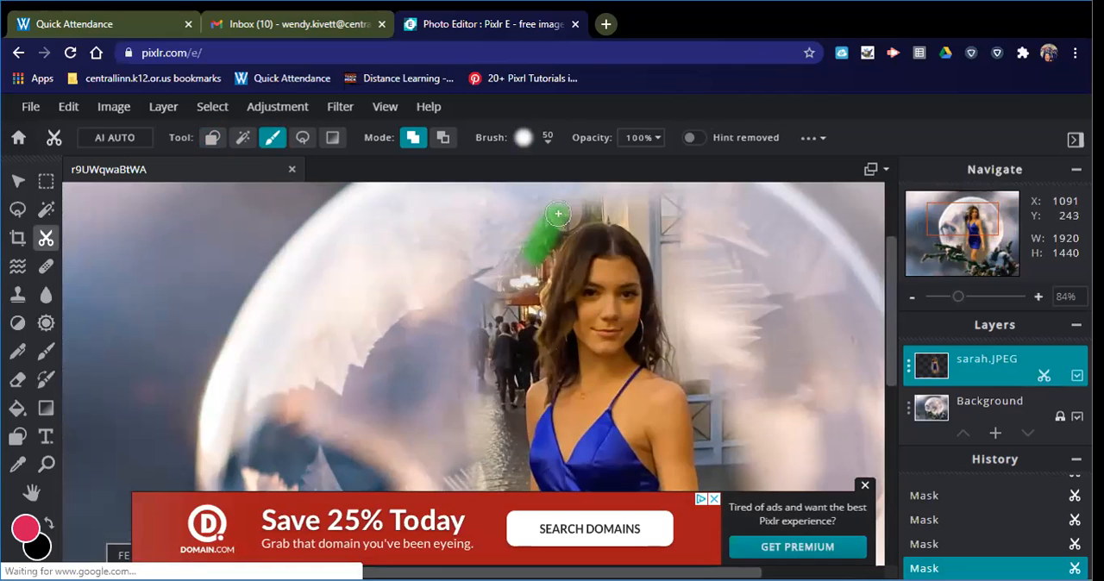
{"action": "left_click", "coordinate": [442, 137]}
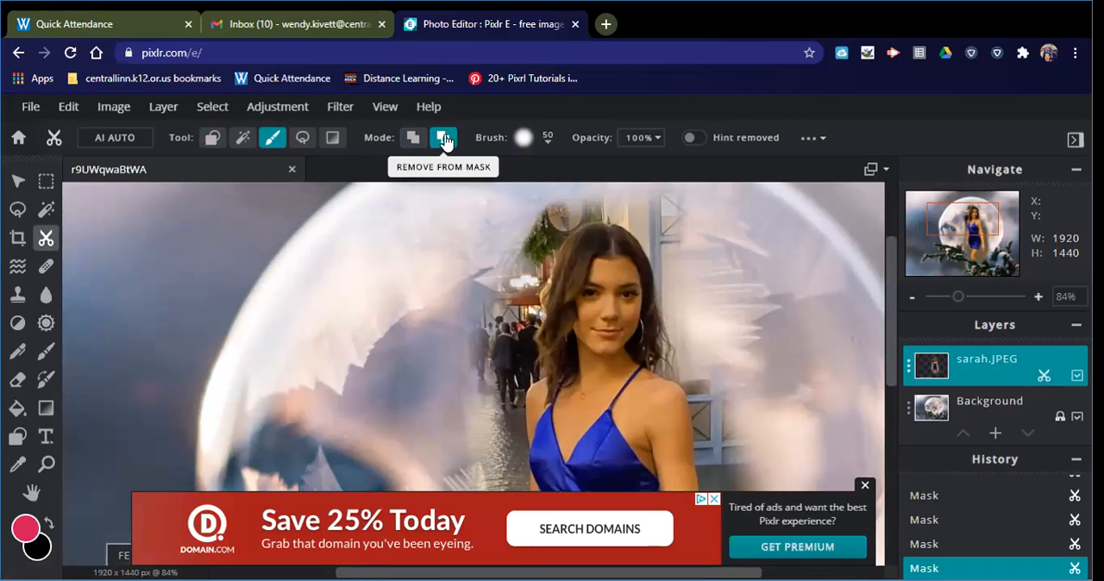
{"action": "mouse_move", "coordinate": [529, 251]}
{"action": "left_mouse_down"}
{"action": "mouse_move", "coordinate": [586, 211]}
{"action": "mouse_move", "coordinate": [620, 208]}
{"action": "mouse_move", "coordinate": [540, 207]}
{"action": "mouse_move", "coordinate": [518, 231]}
{"action": "mouse_move", "coordinate": [519, 293]}
{"action": "mouse_move", "coordinate": [569, 219]}
{"action": "left_mouse_up"}
{"action": "mouse_move", "coordinate": [492, 327]}
{"action": "left_mouse_down"}
{"action": "mouse_move", "coordinate": [520, 360]}
{"action": "mouse_move", "coordinate": [522, 298]}
{"action": "mouse_move", "coordinate": [517, 312]}
{"action": "left_mouse_up"}
{"action": "mouse_move", "coordinate": [533, 223]}
{"action": "left_mouse_down"}
{"action": "mouse_move", "coordinate": [485, 402]}
{"action": "mouse_move", "coordinate": [499, 440]}
{"action": "mouse_move", "coordinate": [526, 360]}
{"action": "mouse_move", "coordinate": [526, 304]}
{"action": "left_mouse_up"}
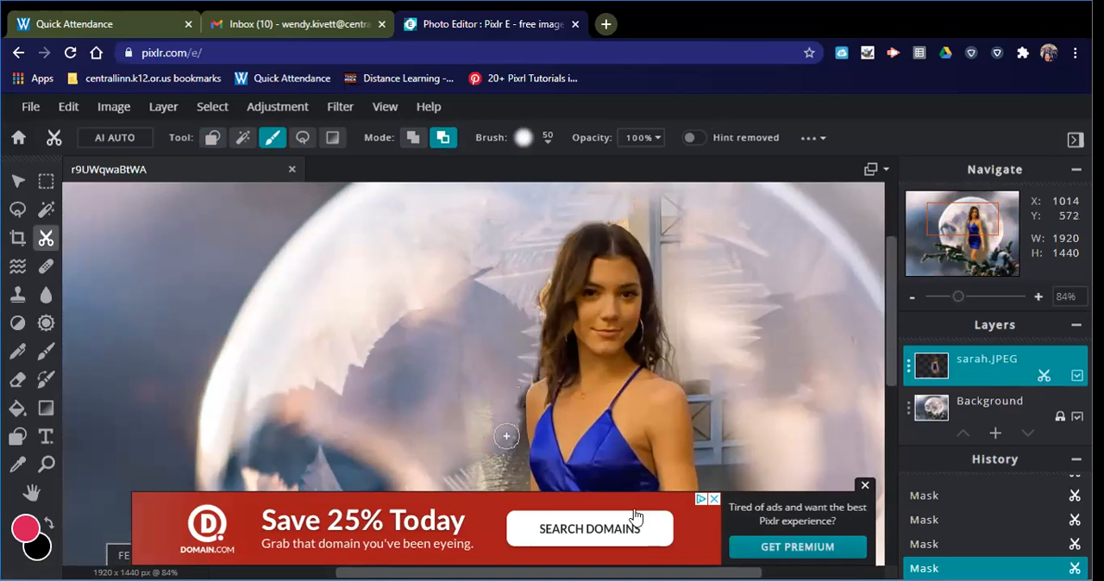
- Mask out the leftover background along the left side of her hair and beside her right-hand shoulder and arm
{"action": "left_click", "coordinate": [864, 488]}
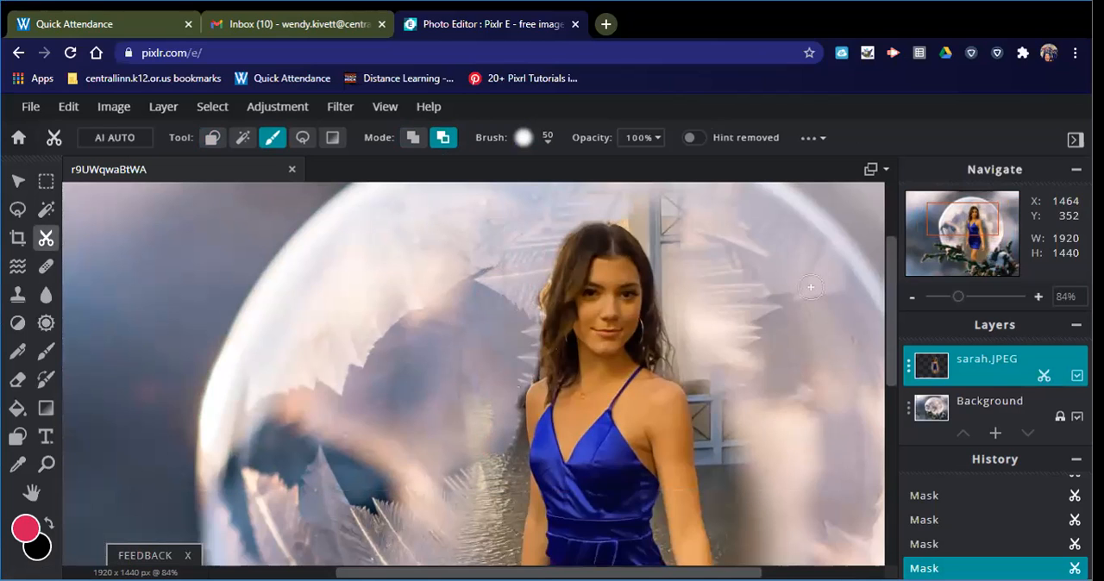
{"action": "mouse_move", "coordinate": [515, 381]}
{"action": "left_mouse_down"}
{"action": "mouse_move", "coordinate": [514, 403]}
{"action": "mouse_move", "coordinate": [529, 366]}
{"action": "mouse_move", "coordinate": [526, 292]}
{"action": "left_mouse_up"}
{"action": "mouse_move", "coordinate": [676, 347]}
{"action": "left_mouse_down"}
{"action": "mouse_move", "coordinate": [674, 324]}
{"action": "mouse_move", "coordinate": [718, 454]}
{"action": "left_mouse_up"}
- Mask out the pavement left of the woman's arm and hips and on both sides of her legs with the 50 px brush
{"action": "scroll", "coordinate": [793, 442], "scroll_direction": "down", "scroll_amount": 2}
{"action": "scroll", "coordinate": [794, 438], "scroll_direction": "down", "scroll_amount": 1}
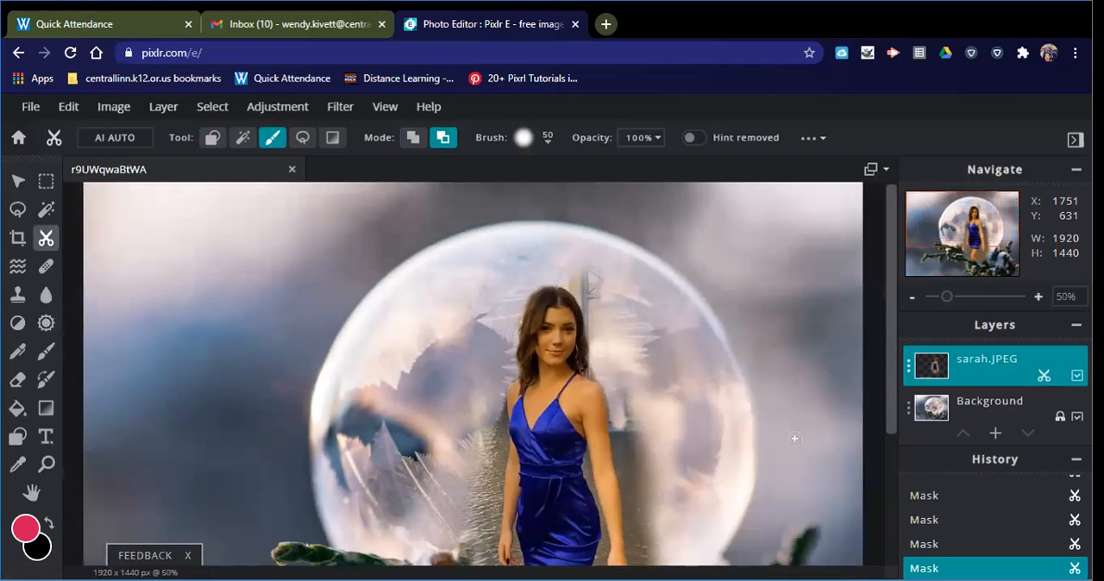
{"action": "scroll", "coordinate": [269, 442], "scroll_direction": "up", "scroll_amount": 3}
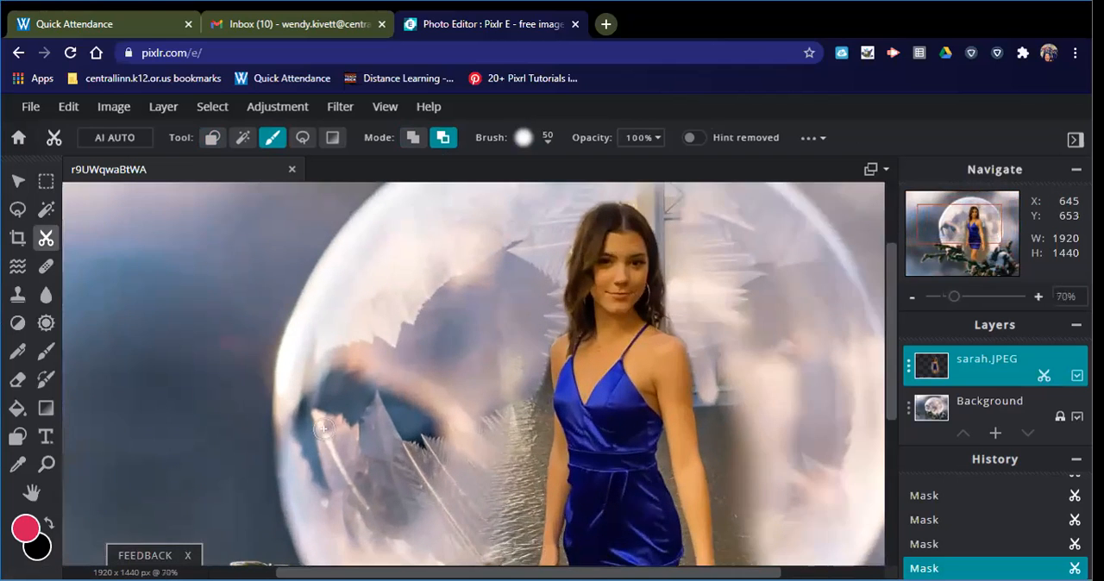
{"action": "left_click", "coordinate": [31, 492]}
{"action": "left_click_drag", "start_coordinate": [438, 476], "coordinate": [423, 320]}
{"action": "left_click_drag", "start_coordinate": [456, 434], "coordinate": [417, 409]}
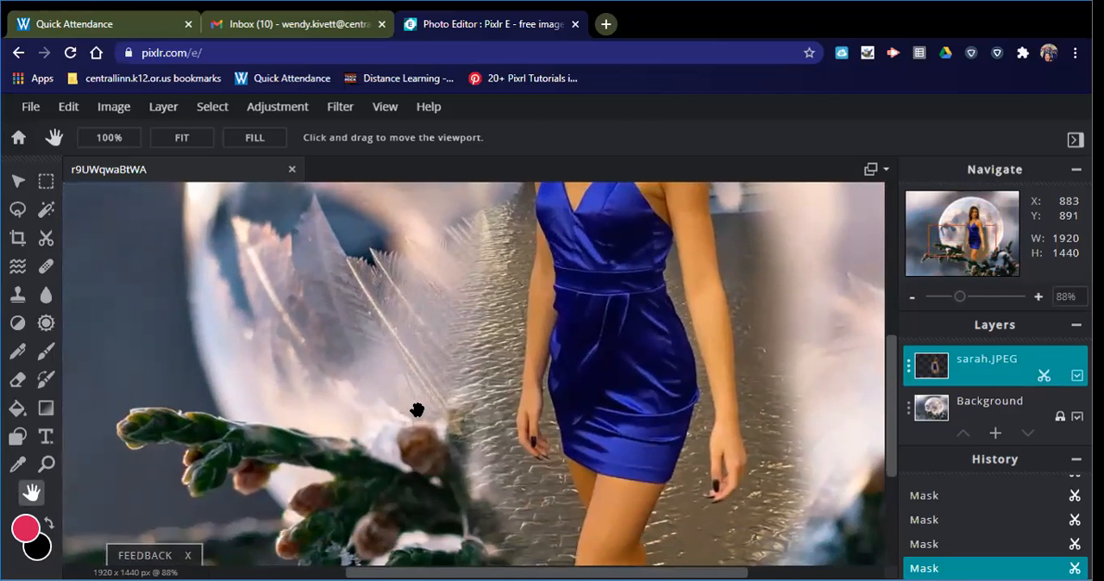
{"action": "left_click", "coordinate": [46, 238]}
{"action": "left_click", "coordinate": [272, 138]}
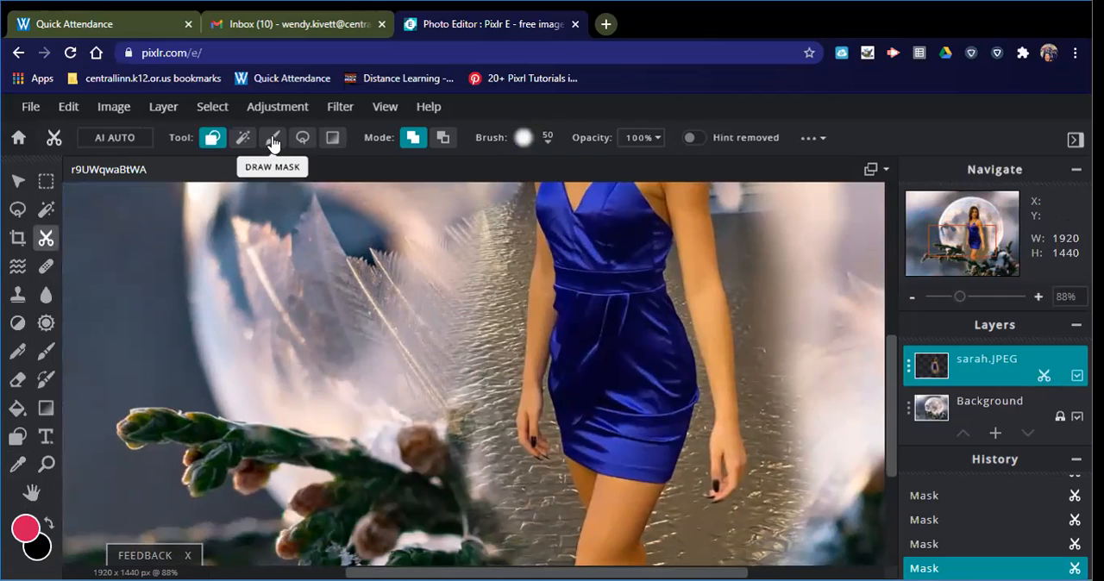
{"action": "left_click", "coordinate": [443, 137]}
{"action": "mouse_move", "coordinate": [492, 470]}
{"action": "left_mouse_down"}
{"action": "mouse_move", "coordinate": [521, 191]}
{"action": "mouse_move", "coordinate": [483, 302]}
{"action": "mouse_move", "coordinate": [468, 528]}
{"action": "mouse_move", "coordinate": [486, 284]}
{"action": "mouse_move", "coordinate": [499, 336]}
{"action": "mouse_move", "coordinate": [483, 416]}
{"action": "mouse_move", "coordinate": [485, 523]}
{"action": "mouse_move", "coordinate": [519, 236]}
{"action": "left_mouse_up"}
{"action": "mouse_move", "coordinate": [536, 549]}
{"action": "left_mouse_down"}
{"action": "mouse_move", "coordinate": [557, 557]}
{"action": "mouse_move", "coordinate": [564, 505]}
{"action": "mouse_move", "coordinate": [525, 468]}
{"action": "mouse_move", "coordinate": [509, 475]}
{"action": "mouse_move", "coordinate": [513, 547]}
{"action": "mouse_move", "coordinate": [529, 537]}
{"action": "mouse_move", "coordinate": [543, 561]}
{"action": "mouse_move", "coordinate": [514, 563]}
{"action": "left_mouse_up"}
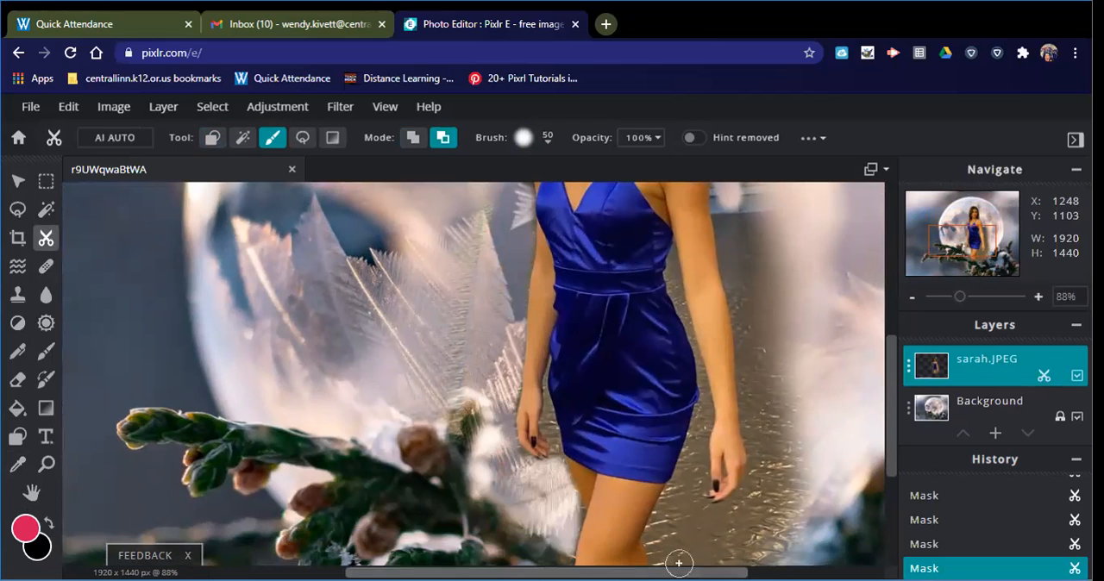
{"action": "mouse_move", "coordinate": [660, 557]}
{"action": "left_mouse_down"}
{"action": "mouse_move", "coordinate": [686, 481]}
{"action": "mouse_move", "coordinate": [713, 521]}
{"action": "mouse_move", "coordinate": [786, 501]}
{"action": "mouse_move", "coordinate": [771, 554]}
{"action": "mouse_move", "coordinate": [747, 557]}
{"action": "mouse_move", "coordinate": [658, 544]}
{"action": "mouse_move", "coordinate": [739, 539]}
{"action": "mouse_move", "coordinate": [764, 516]}
{"action": "mouse_move", "coordinate": [687, 529]}
{"action": "mouse_move", "coordinate": [670, 506]}
{"action": "mouse_move", "coordinate": [677, 492]}
{"action": "mouse_move", "coordinate": [662, 550]}
{"action": "mouse_move", "coordinate": [684, 548]}
{"action": "mouse_move", "coordinate": [688, 503]}
{"action": "left_mouse_up"}
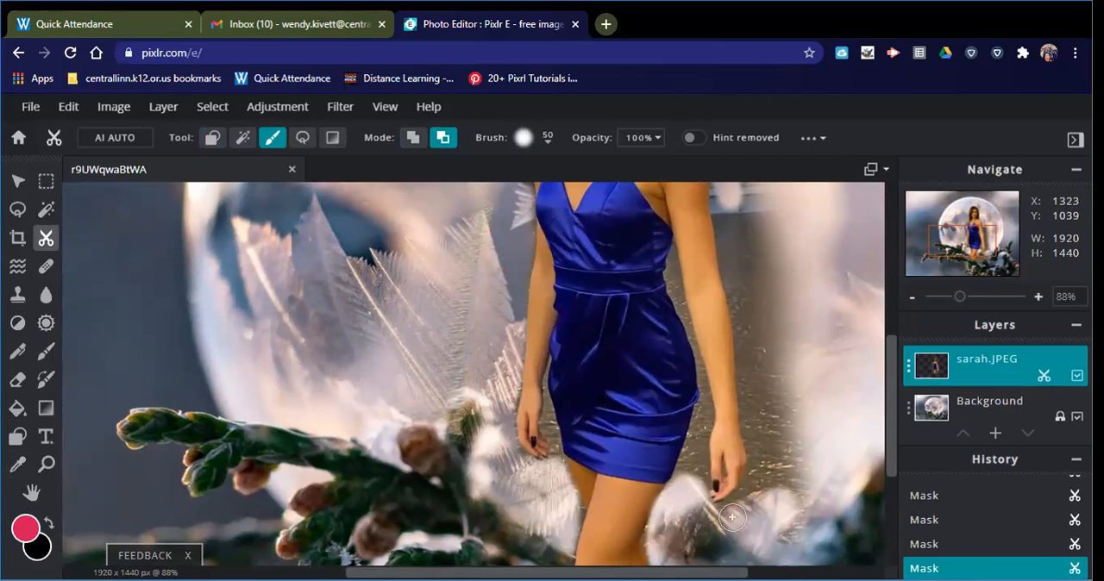
- Mask out the background between the woman's dress and her right-hand arm, down past her hand beside the thigh, with the soft 20 px brush
{"action": "left_click", "coordinate": [545, 145]}
{"action": "left_click", "coordinate": [590, 416]}
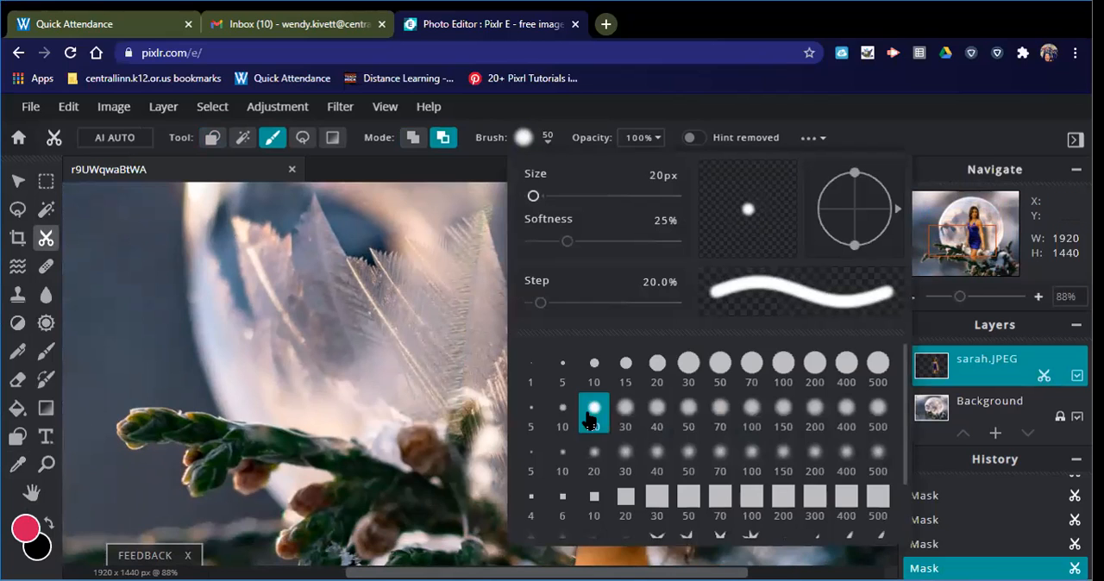
{"action": "left_click", "coordinate": [457, 352]}
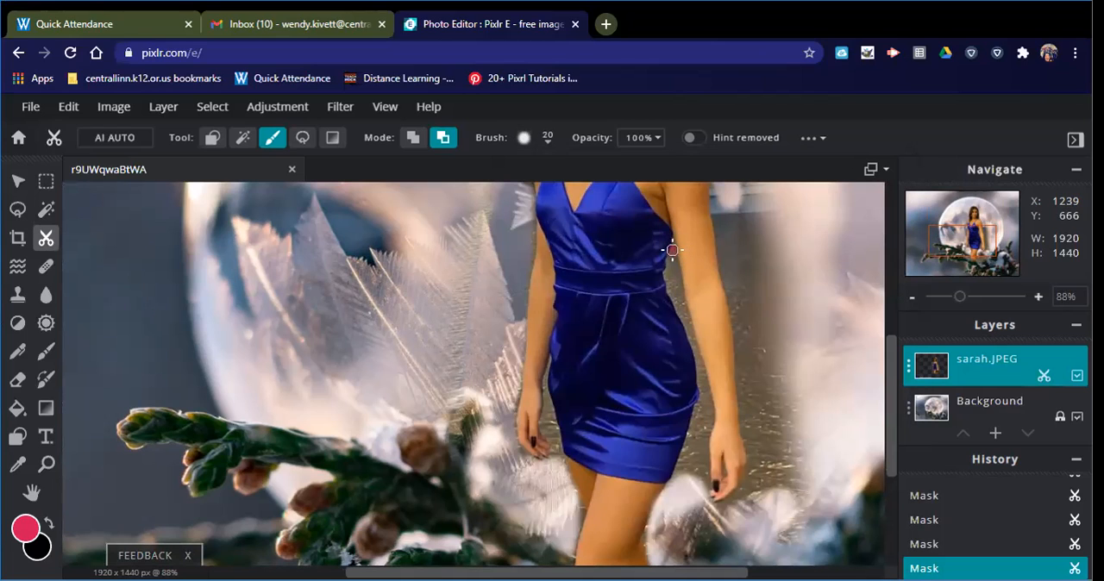
{"action": "mouse_move", "coordinate": [670, 268]}
{"action": "left_mouse_down"}
{"action": "mouse_move", "coordinate": [701, 393]}
{"action": "mouse_move", "coordinate": [677, 495]}
{"action": "mouse_move", "coordinate": [701, 488]}
{"action": "left_mouse_up"}
{"action": "mouse_move", "coordinate": [703, 426]}
{"action": "left_mouse_down"}
{"action": "mouse_move", "coordinate": [704, 384]}
{"action": "mouse_move", "coordinate": [679, 312]}
{"action": "left_mouse_up"}
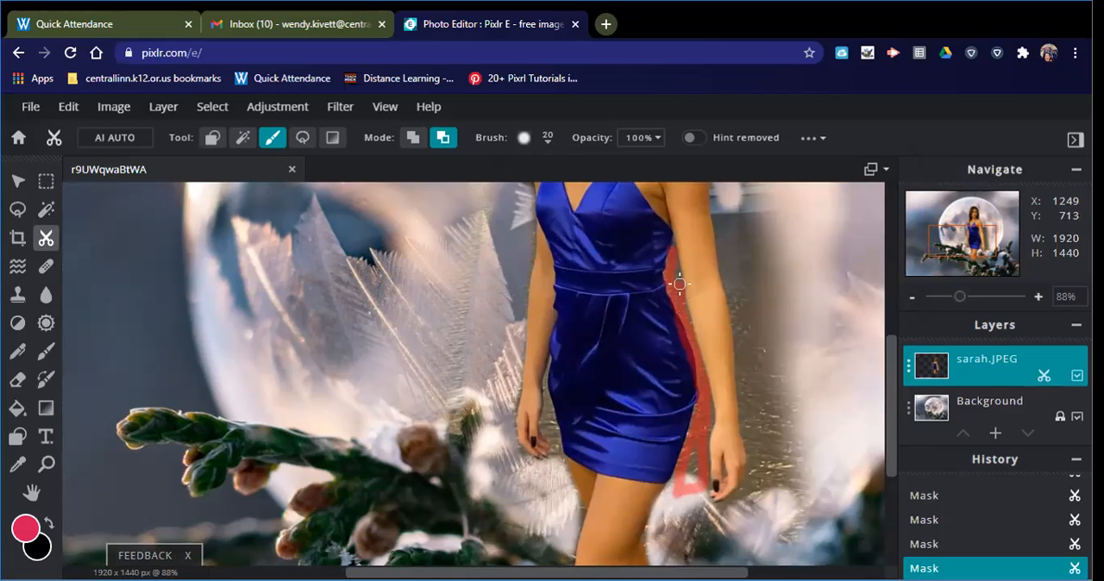
{"action": "left_click_drag", "start_coordinate": [672, 254], "coordinate": [672, 257]}
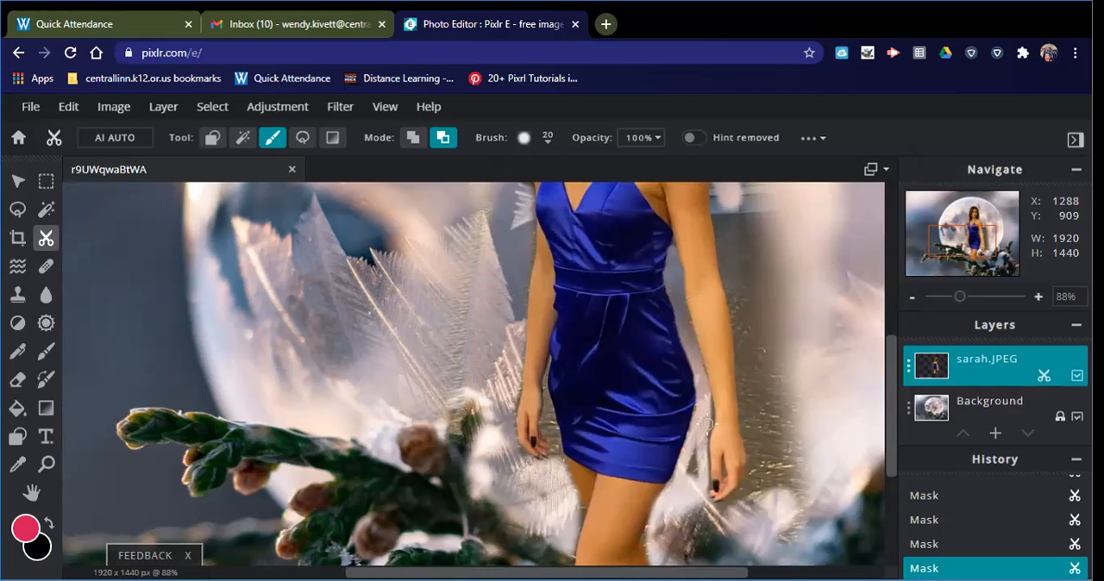
{"action": "left_click_drag", "start_coordinate": [689, 452], "coordinate": [691, 477]}
{"action": "left_click_drag", "start_coordinate": [710, 398], "coordinate": [686, 341]}
{"action": "mouse_move", "coordinate": [700, 499]}
{"action": "left_mouse_down"}
{"action": "mouse_move", "coordinate": [704, 427]}
{"action": "mouse_move", "coordinate": [698, 507]}
{"action": "mouse_move", "coordinate": [716, 517]}
{"action": "mouse_move", "coordinate": [737, 500]}
{"action": "mouse_move", "coordinate": [713, 526]}
{"action": "mouse_move", "coordinate": [695, 515]}
{"action": "mouse_move", "coordinate": [736, 538]}
{"action": "mouse_move", "coordinate": [678, 555]}
{"action": "left_mouse_up"}
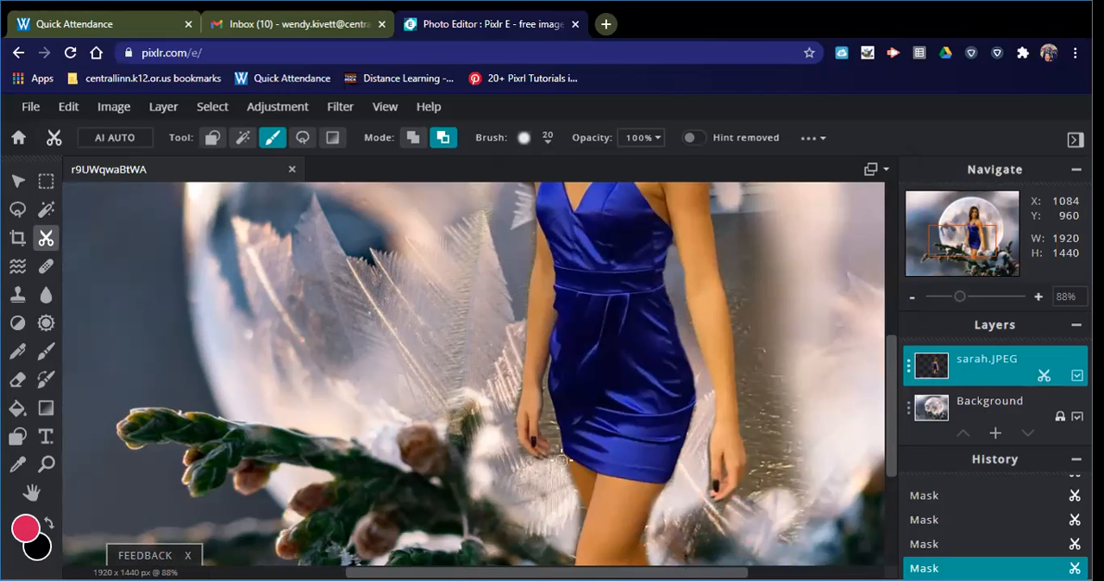
- Mask out the gap between her left-hand fingers and the dress, and restore the hand's inner edge in add mode
{"action": "mouse_move", "coordinate": [557, 457]}
{"action": "left_mouse_down"}
{"action": "mouse_move", "coordinate": [538, 406]}
{"action": "mouse_move", "coordinate": [540, 350]}
{"action": "left_mouse_up"}
{"action": "mouse_move", "coordinate": [543, 434]}
{"action": "left_mouse_down"}
{"action": "mouse_move", "coordinate": [557, 455]}
{"action": "mouse_move", "coordinate": [546, 397]}
{"action": "left_mouse_up"}
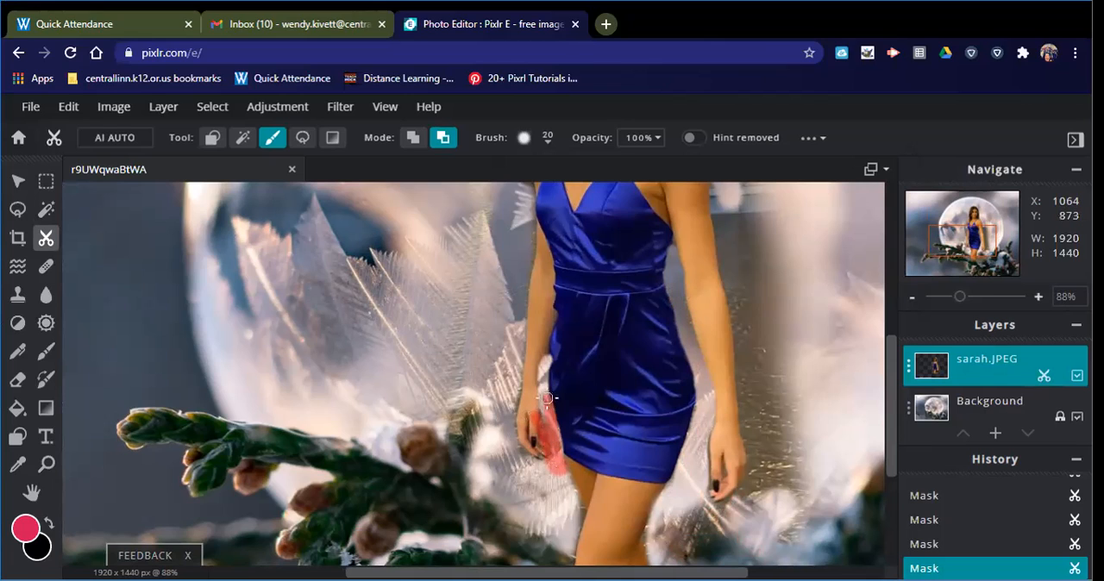
{"action": "left_click", "coordinate": [413, 137]}
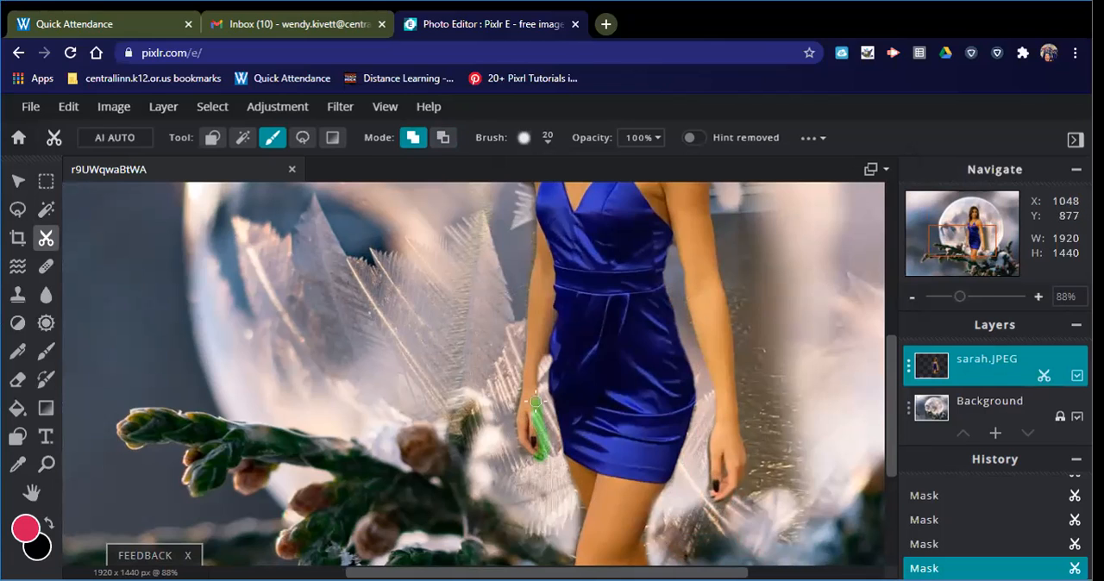
{"action": "left_click", "coordinate": [441, 138]}
- Mask out the dark street background along the outer side of her right-hand arm with the soft 100 px brush in remove mode
{"action": "scroll", "coordinate": [762, 427], "scroll_direction": "up", "scroll_amount": 1}
{"action": "scroll", "coordinate": [763, 427], "scroll_direction": "down", "scroll_amount": 4}
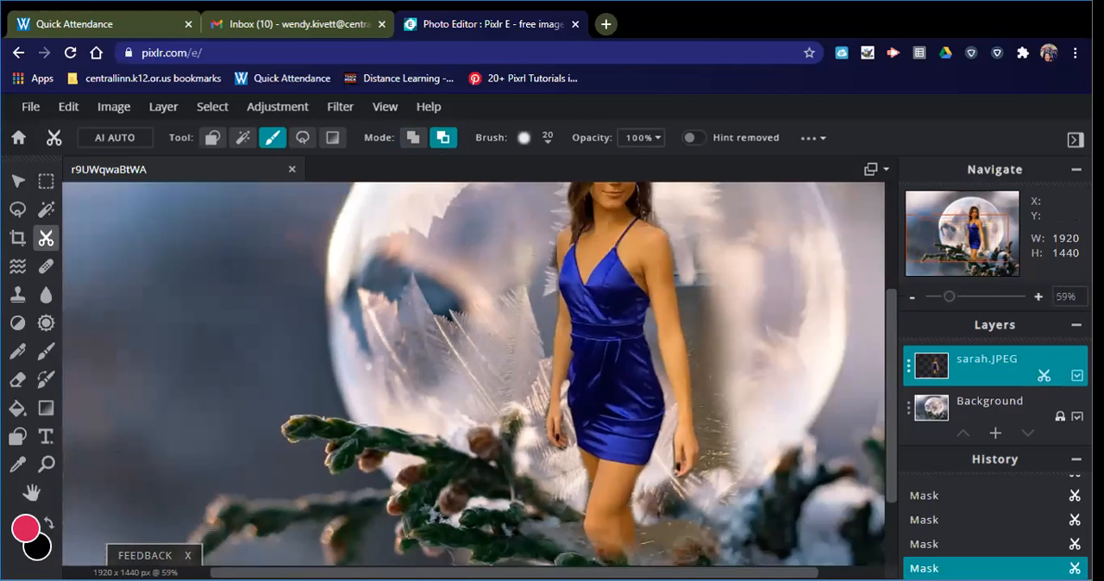
{"action": "left_click", "coordinate": [31, 491]}
{"action": "left_click_drag", "start_coordinate": [778, 389], "coordinate": [693, 474]}
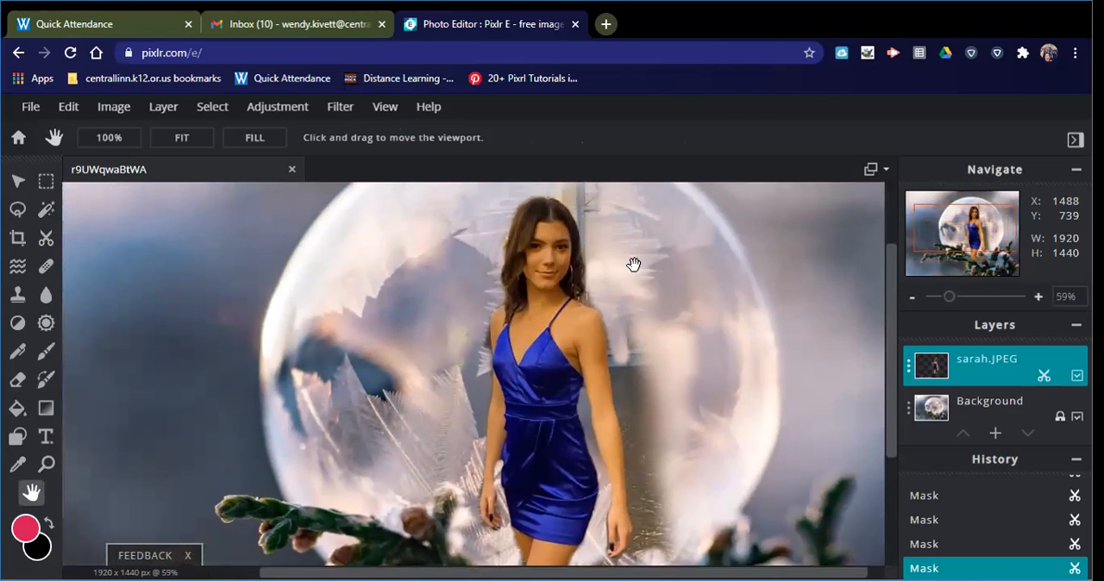
{"action": "left_click", "coordinate": [46, 238]}
{"action": "left_click", "coordinate": [271, 138]}
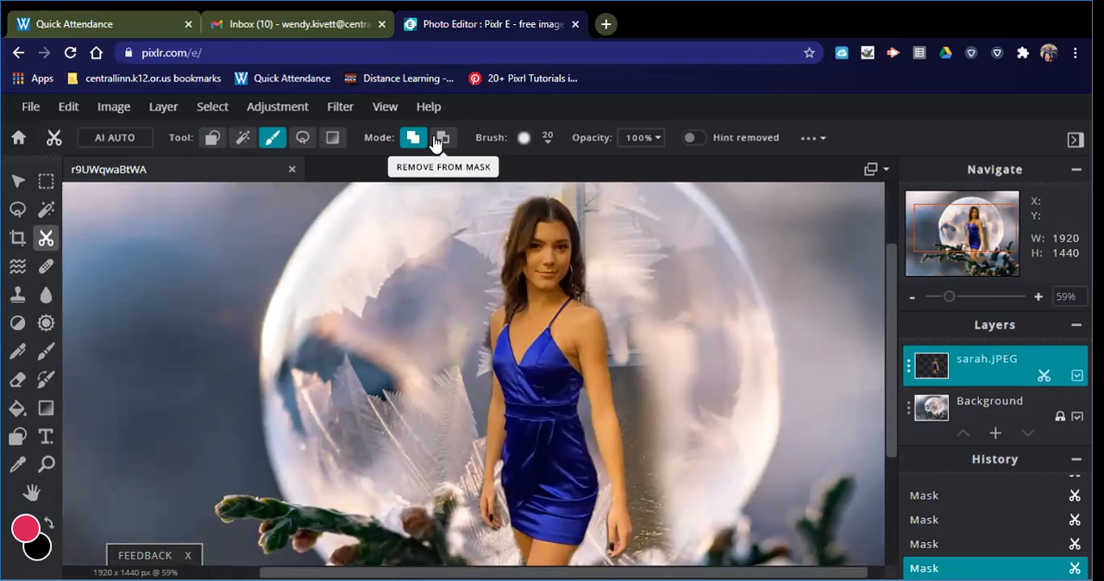
{"action": "left_click", "coordinate": [440, 140]}
{"action": "left_click", "coordinate": [547, 139]}
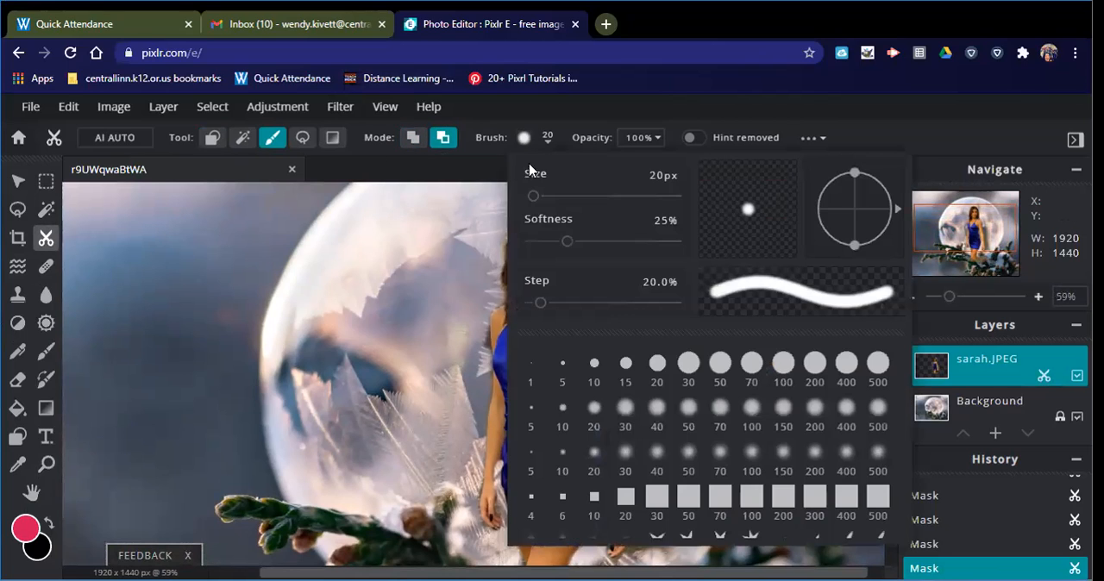
{"action": "left_click", "coordinate": [750, 408]}
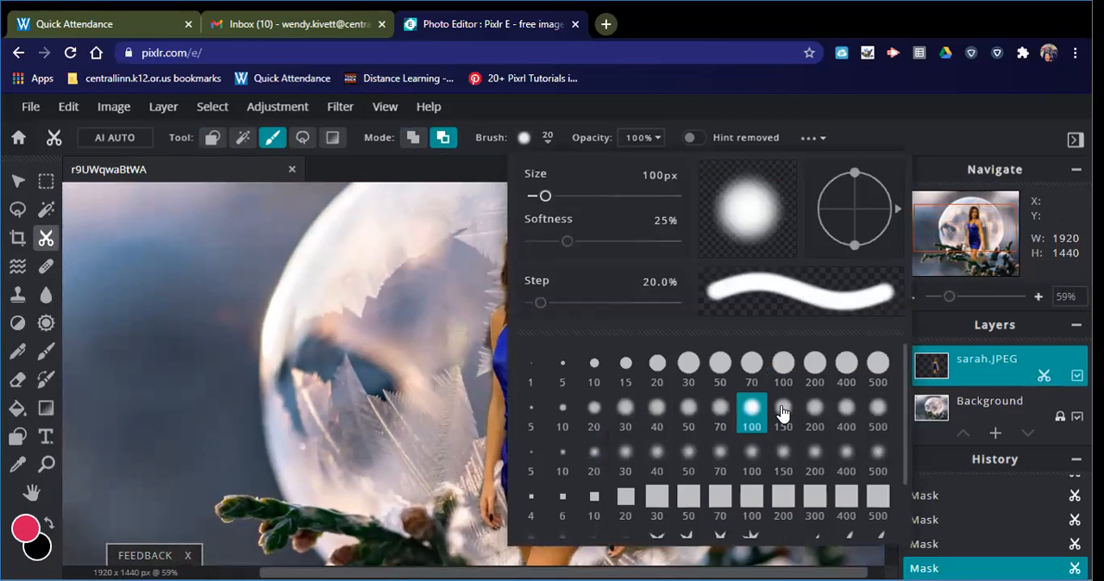
{"action": "mouse_move", "coordinate": [639, 320]}
{"action": "left_mouse_down"}
{"action": "mouse_move", "coordinate": [631, 382]}
{"action": "mouse_move", "coordinate": [626, 347]}
{"action": "mouse_move", "coordinate": [647, 506]}
{"action": "mouse_move", "coordinate": [663, 482]}
{"action": "mouse_move", "coordinate": [644, 331]}
{"action": "mouse_move", "coordinate": [622, 352]}
{"action": "mouse_move", "coordinate": [646, 493]}
{"action": "mouse_move", "coordinate": [676, 482]}
{"action": "left_mouse_up"}
{"action": "scroll", "coordinate": [676, 482], "scroll_direction": "down", "scroll_amount": 4}
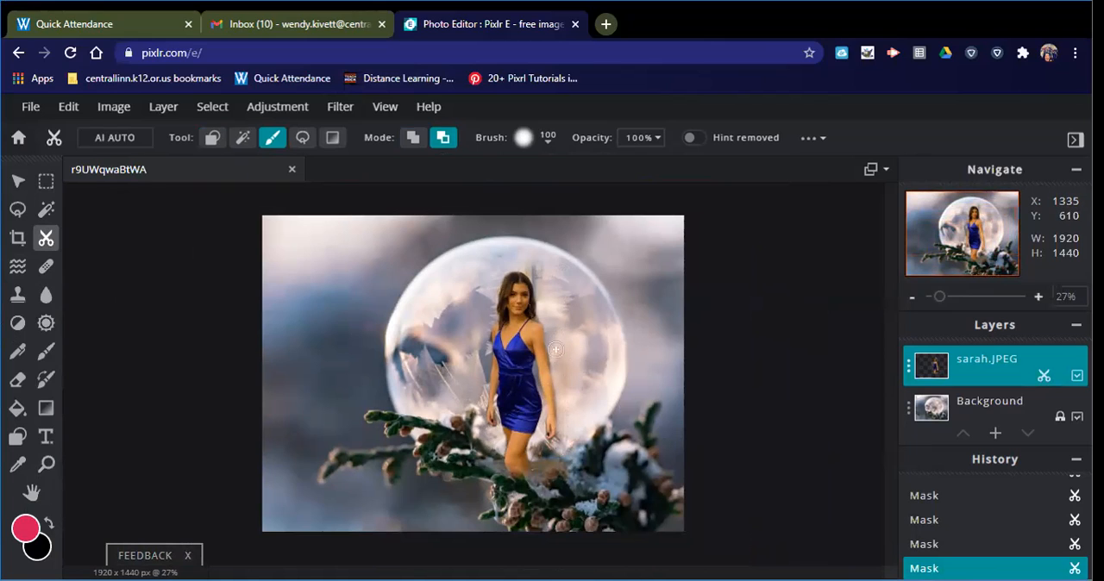
{"action": "left_click_drag", "start_coordinate": [558, 371], "coordinate": [565, 431]}
- Mask out the leftover building to the right of her head and the pavement around her lower legs with the 100 px brush
{"action": "mouse_move", "coordinate": [554, 293]}
{"action": "left_mouse_down"}
{"action": "mouse_move", "coordinate": [548, 303]}
{"action": "mouse_move", "coordinate": [526, 259]}
{"action": "mouse_move", "coordinate": [541, 296]}
{"action": "mouse_move", "coordinate": [560, 301]}
{"action": "left_mouse_up"}
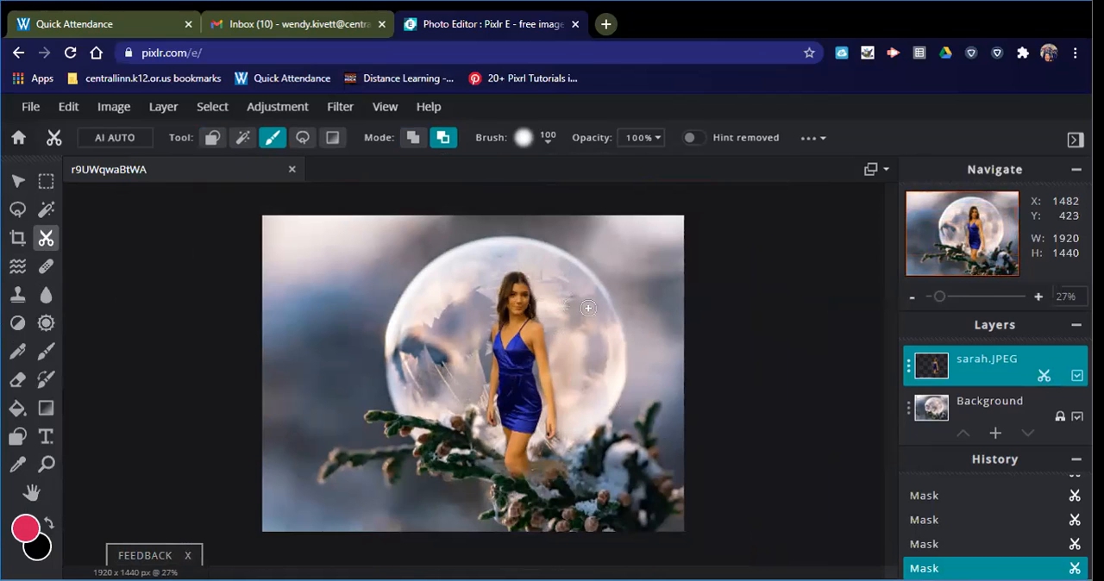
{"action": "key", "text": "ctrl+z"}
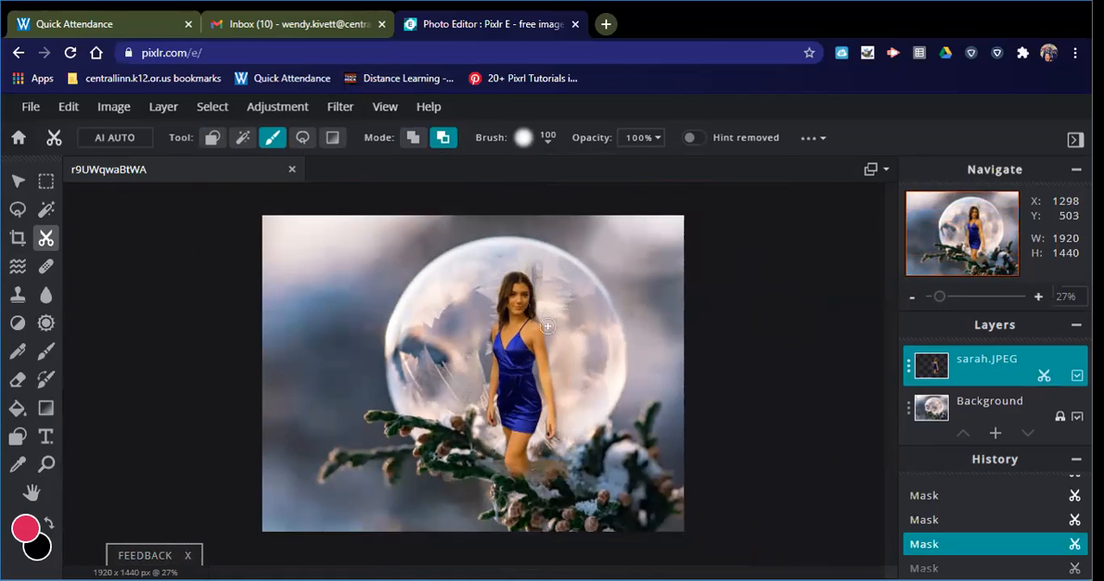
{"action": "left_click_drag", "start_coordinate": [540, 276], "coordinate": [541, 277]}
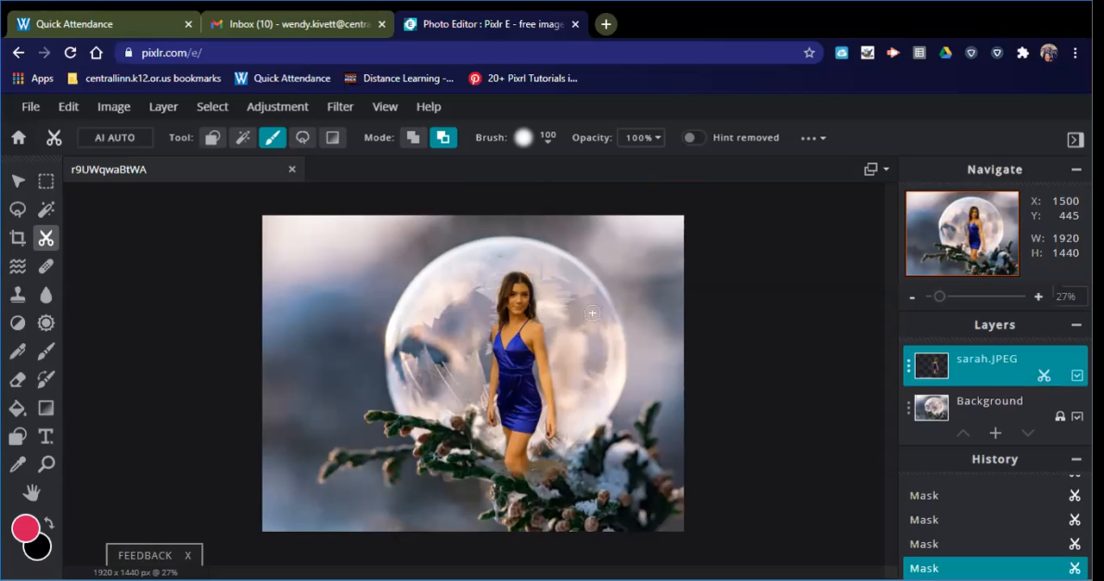
{"action": "mouse_move", "coordinate": [397, 326]}
{"action": "left_mouse_down"}
{"action": "mouse_move", "coordinate": [405, 371]}
{"action": "mouse_move", "coordinate": [440, 334]}
{"action": "mouse_move", "coordinate": [423, 314]}
{"action": "mouse_move", "coordinate": [416, 422]}
{"action": "mouse_move", "coordinate": [466, 298]}
{"action": "mouse_move", "coordinate": [402, 362]}
{"action": "mouse_move", "coordinate": [427, 426]}
{"action": "left_mouse_up"}
{"action": "mouse_move", "coordinate": [496, 461]}
{"action": "left_mouse_down"}
{"action": "mouse_move", "coordinate": [519, 479]}
{"action": "mouse_move", "coordinate": [539, 463]}
{"action": "mouse_move", "coordinate": [521, 479]}
{"action": "mouse_move", "coordinate": [533, 485]}
{"action": "mouse_move", "coordinate": [496, 462]}
{"action": "mouse_move", "coordinate": [545, 462]}
{"action": "left_mouse_up"}
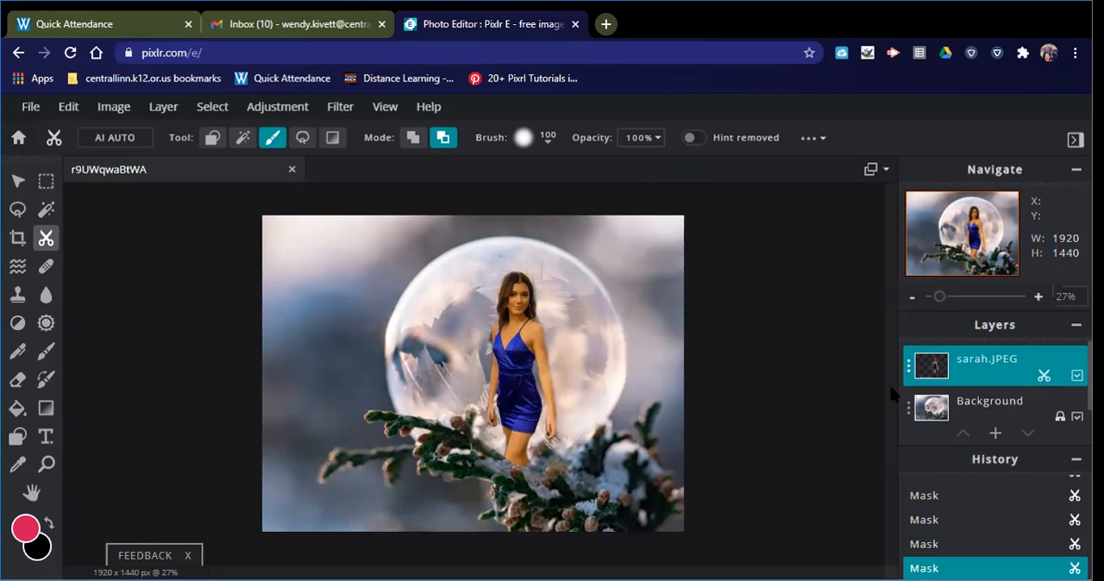
- Lower the Transparency value of the sarah.JPEG layer slightly so the woman blends into the bubble, and close the layer settings
{"action": "left_click", "coordinate": [907, 371]}
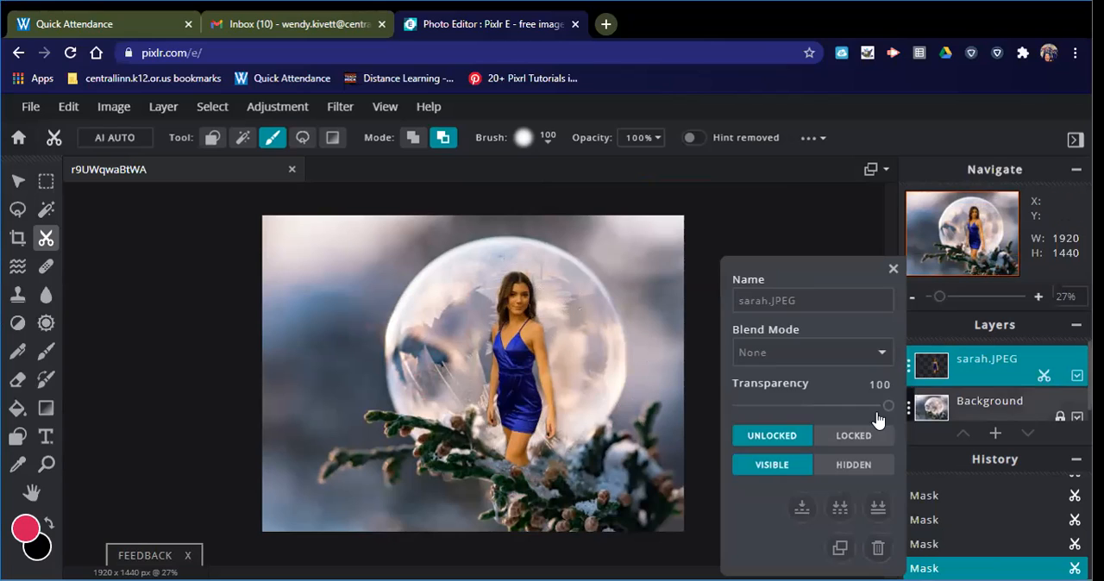
{"action": "left_click_drag", "start_coordinate": [874, 403], "coordinate": [852, 408]}
{"action": "left_click", "coordinate": [892, 268]}
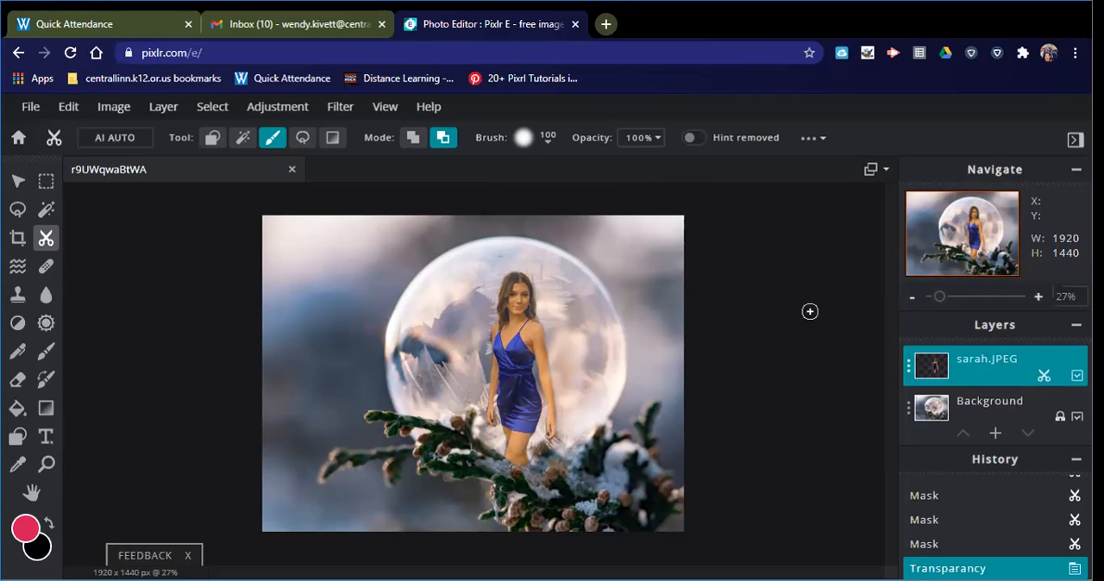